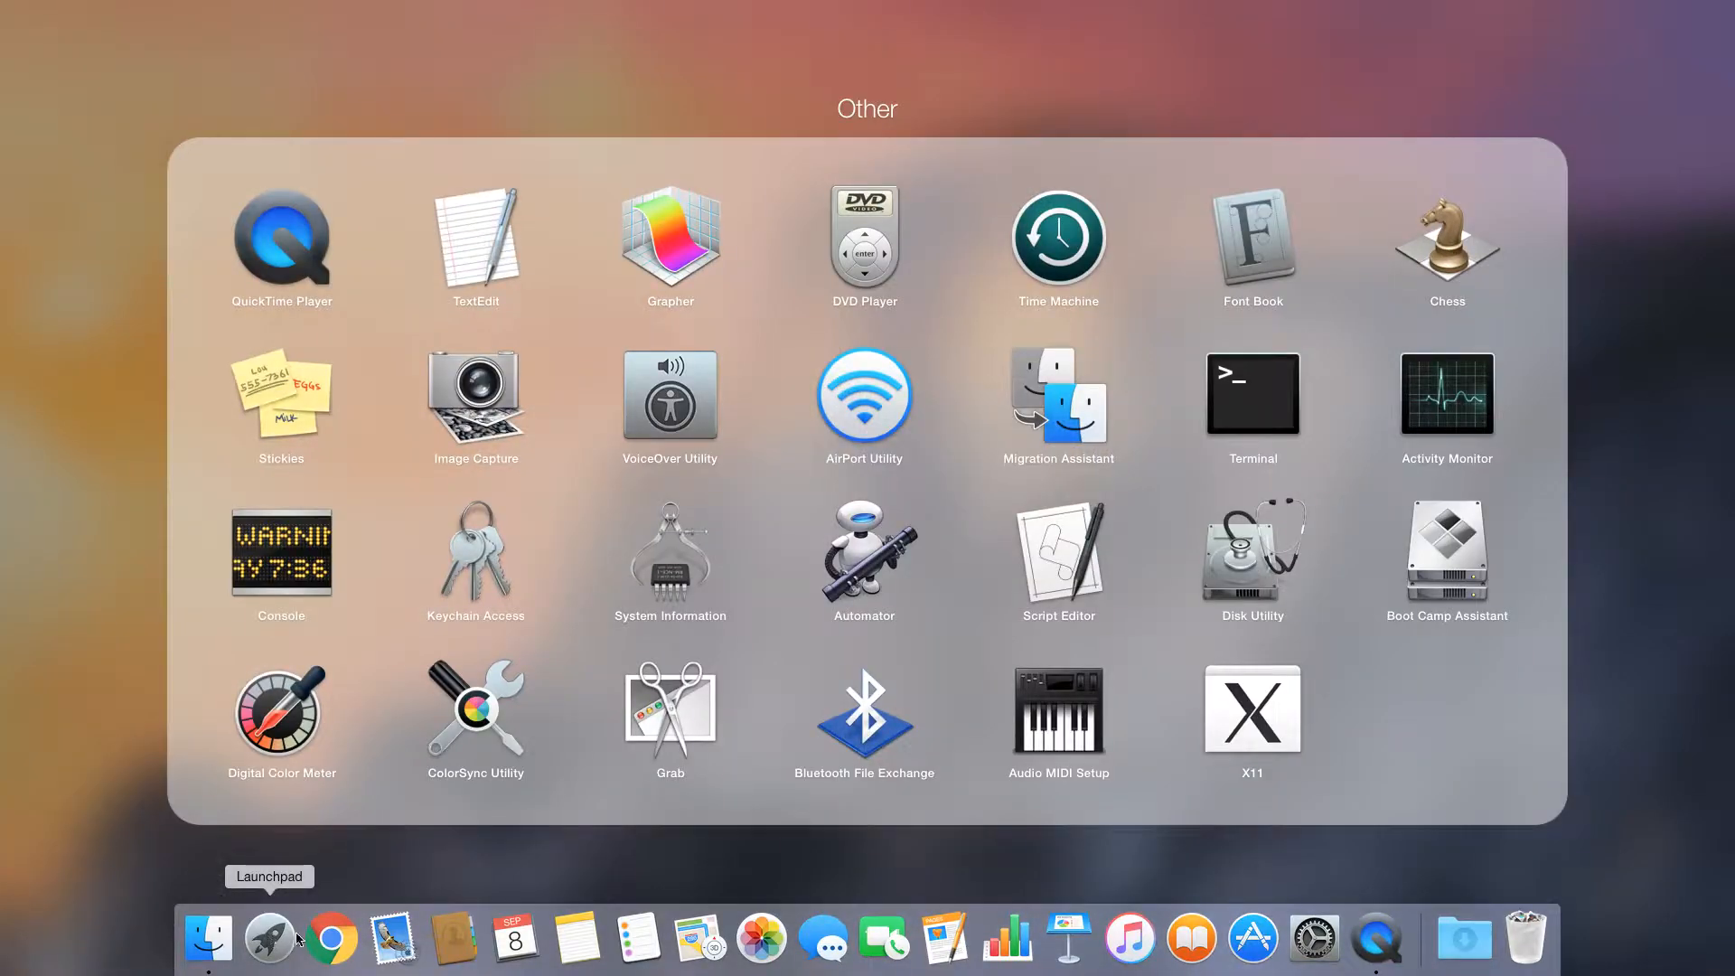
Find Numbers among the installed applications by searching for "numbers" and launch it
left_click(757, 871)
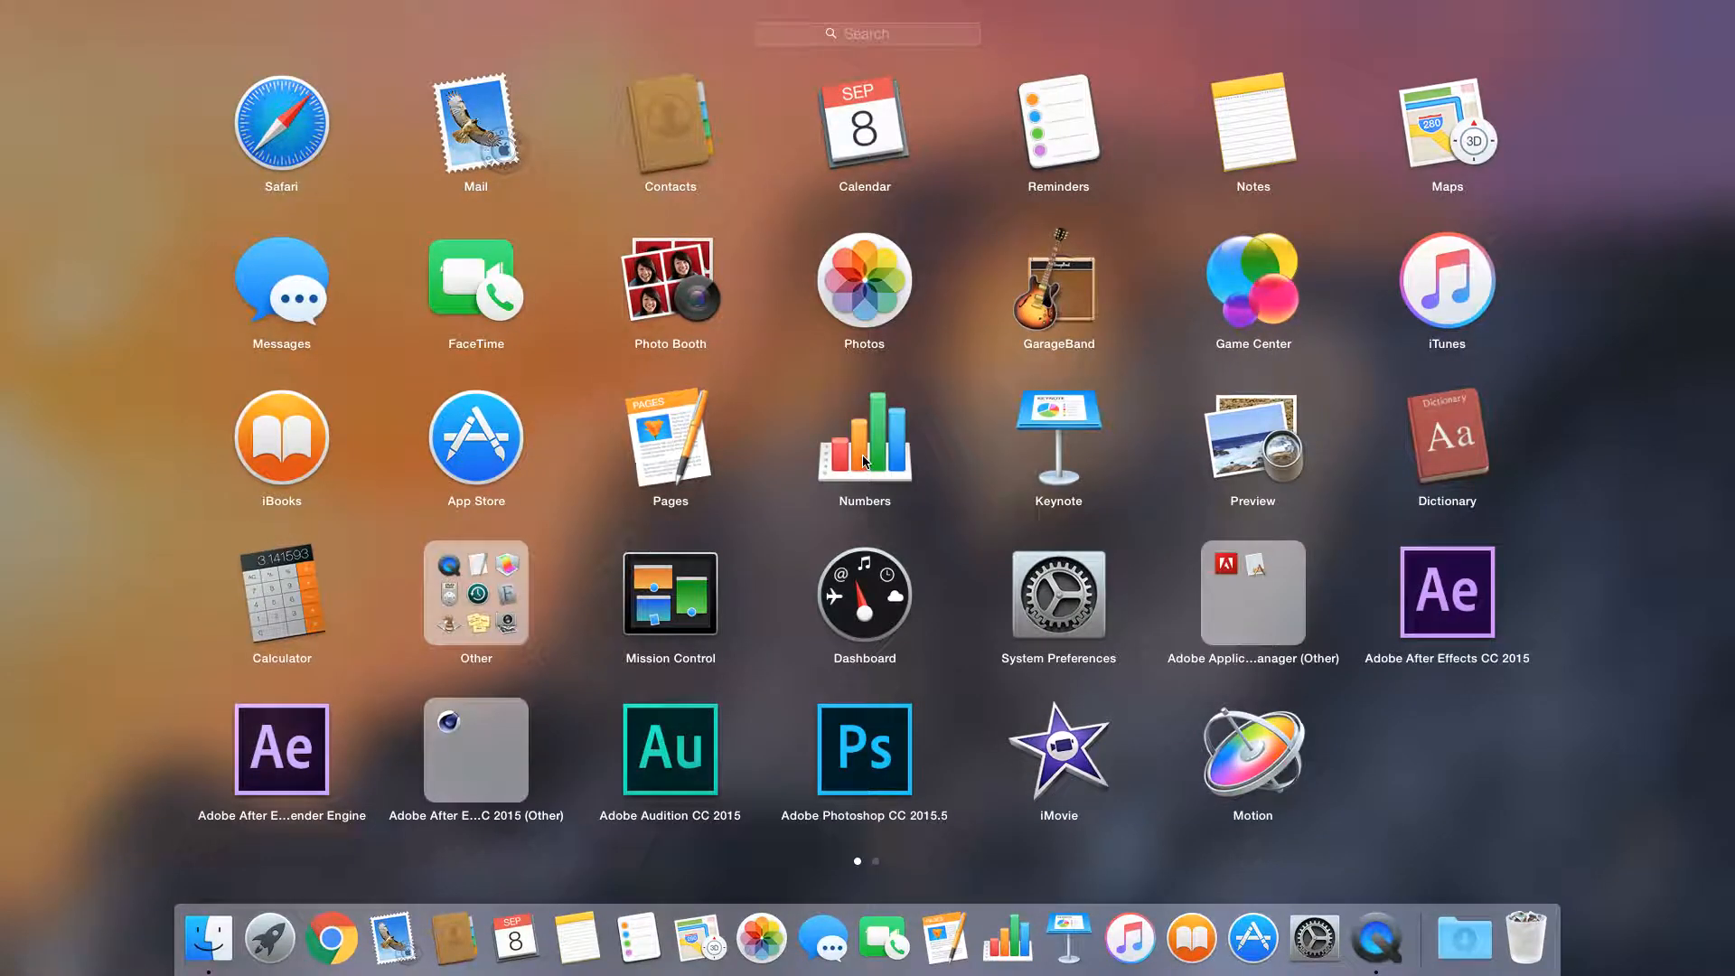
left_click(865, 36)
type("numbers")
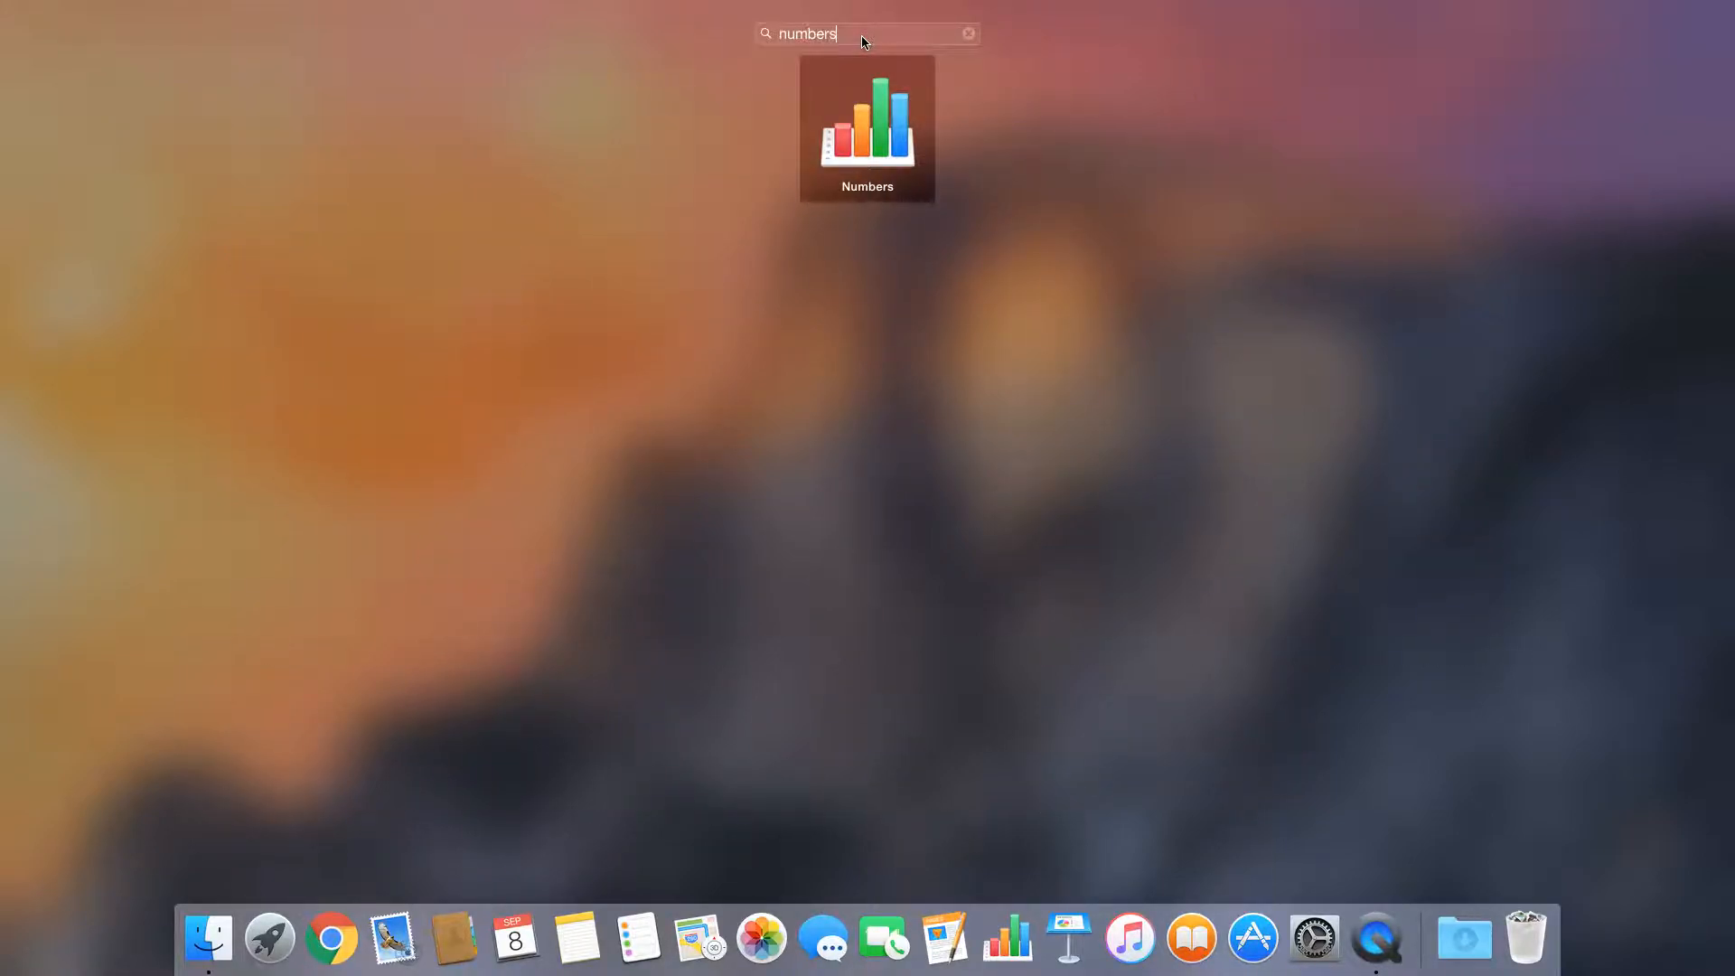
left_click(857, 140)
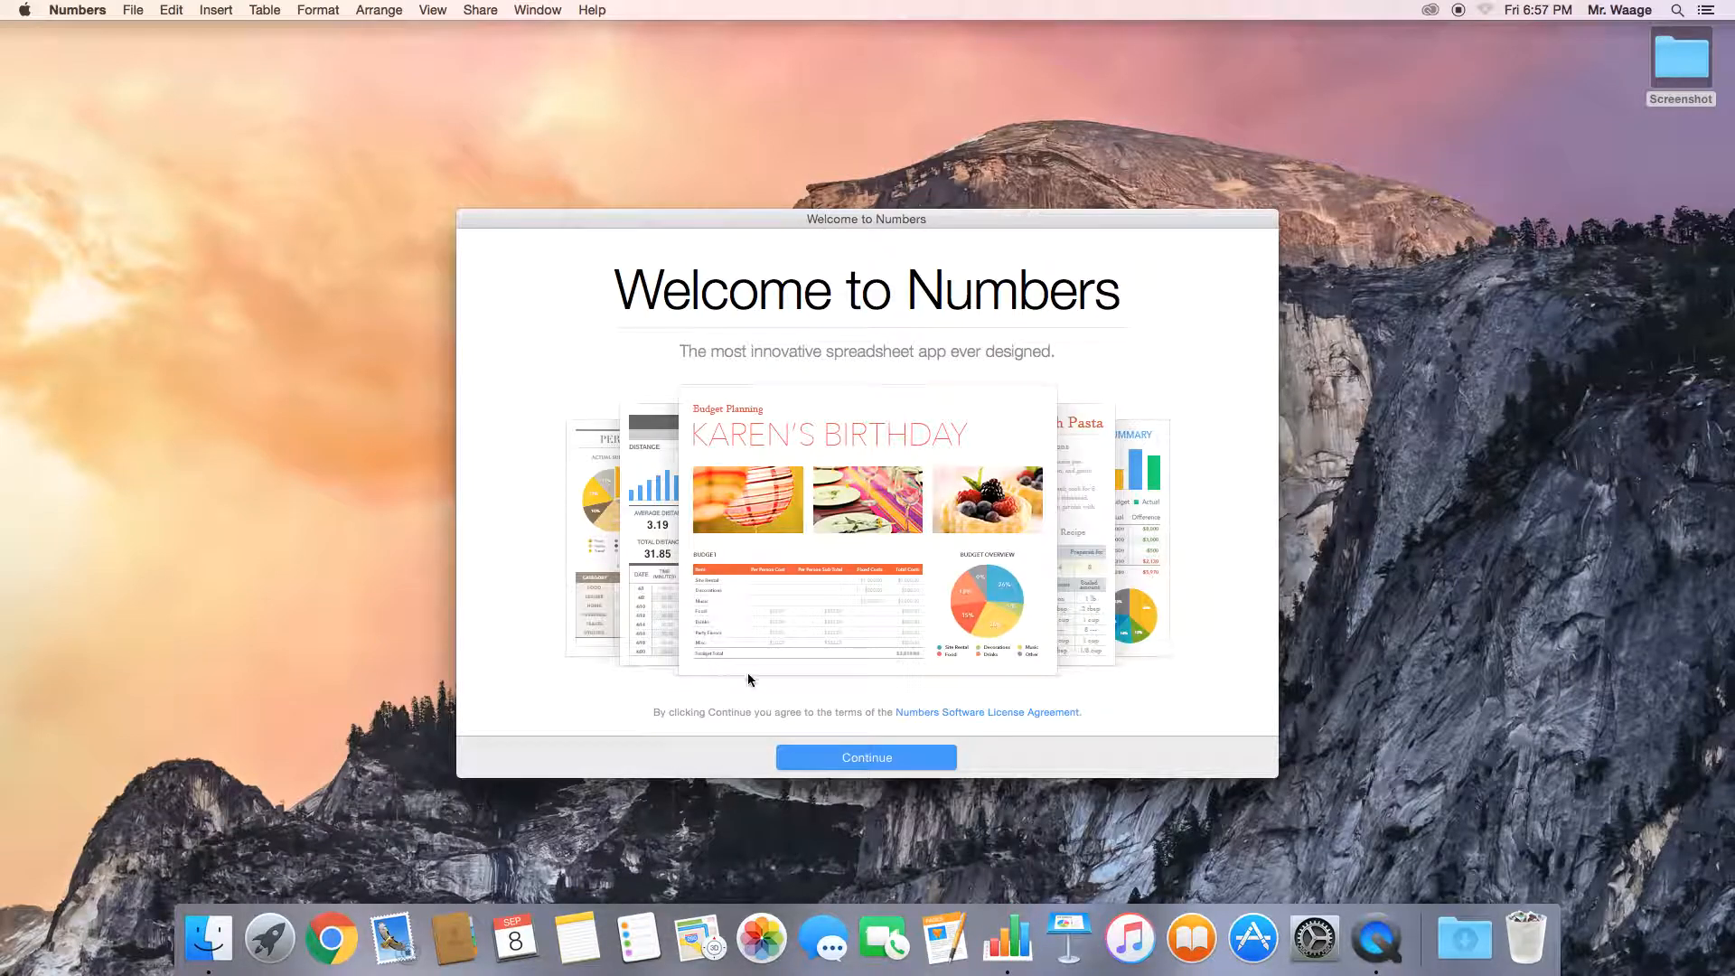
Get past the welcome screens and create a new spreadsheet from the Blank template
left_click(865, 759)
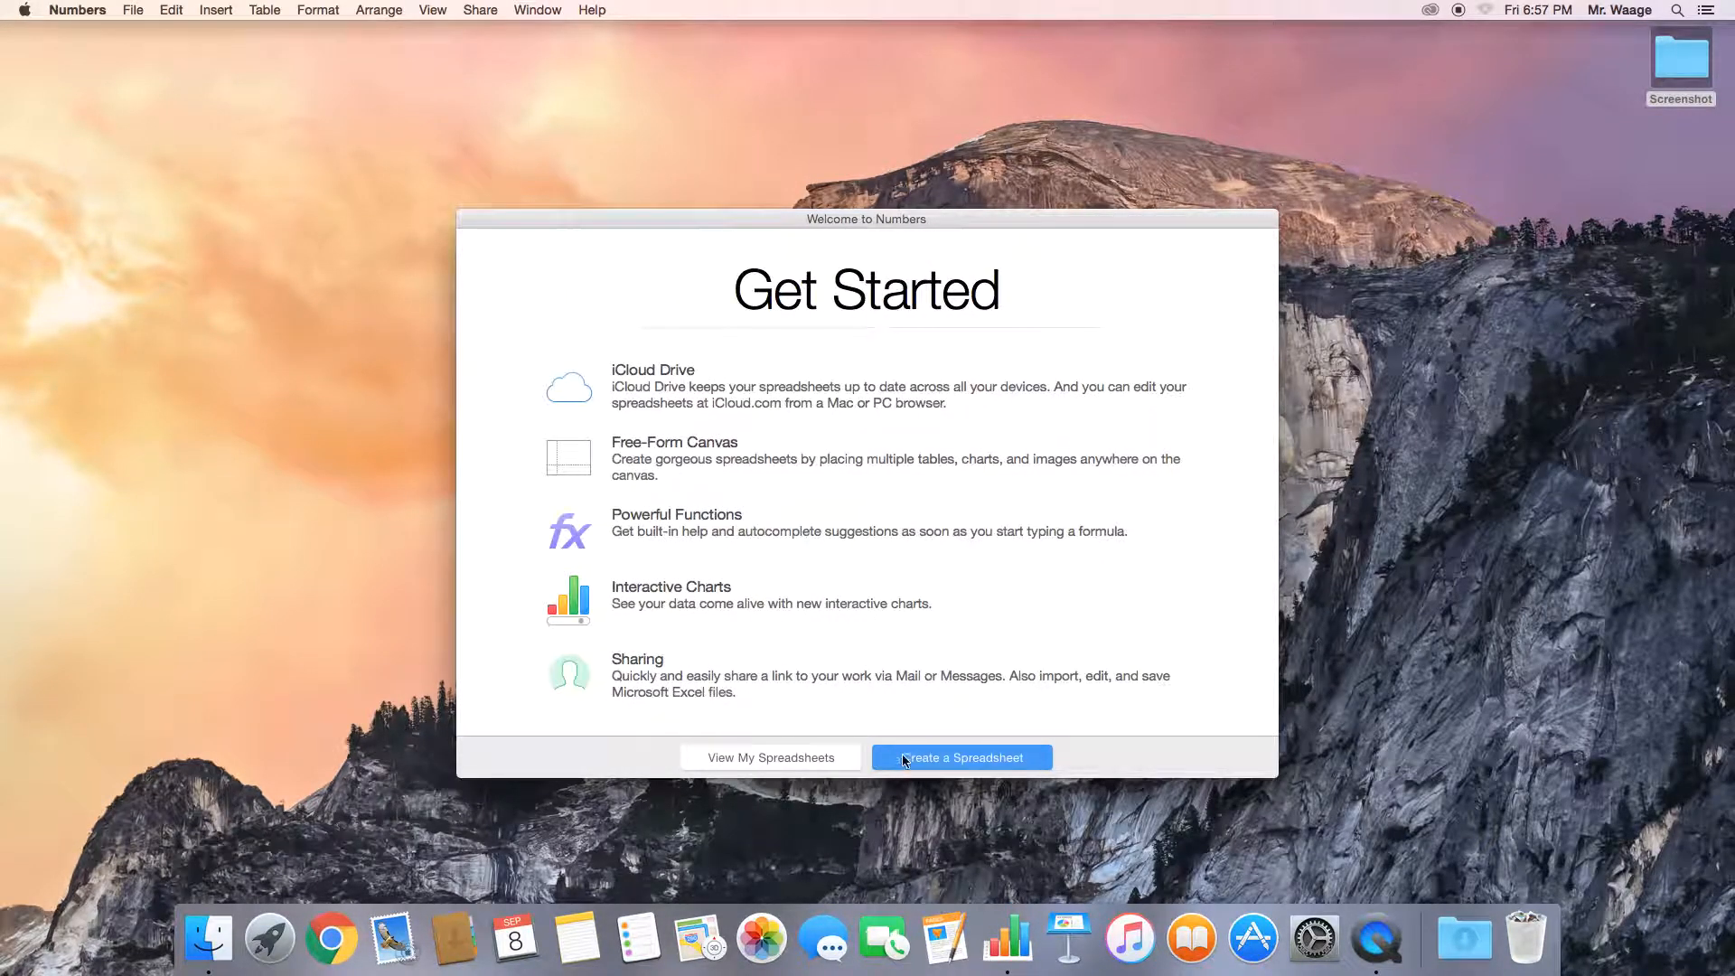
left_click(954, 761)
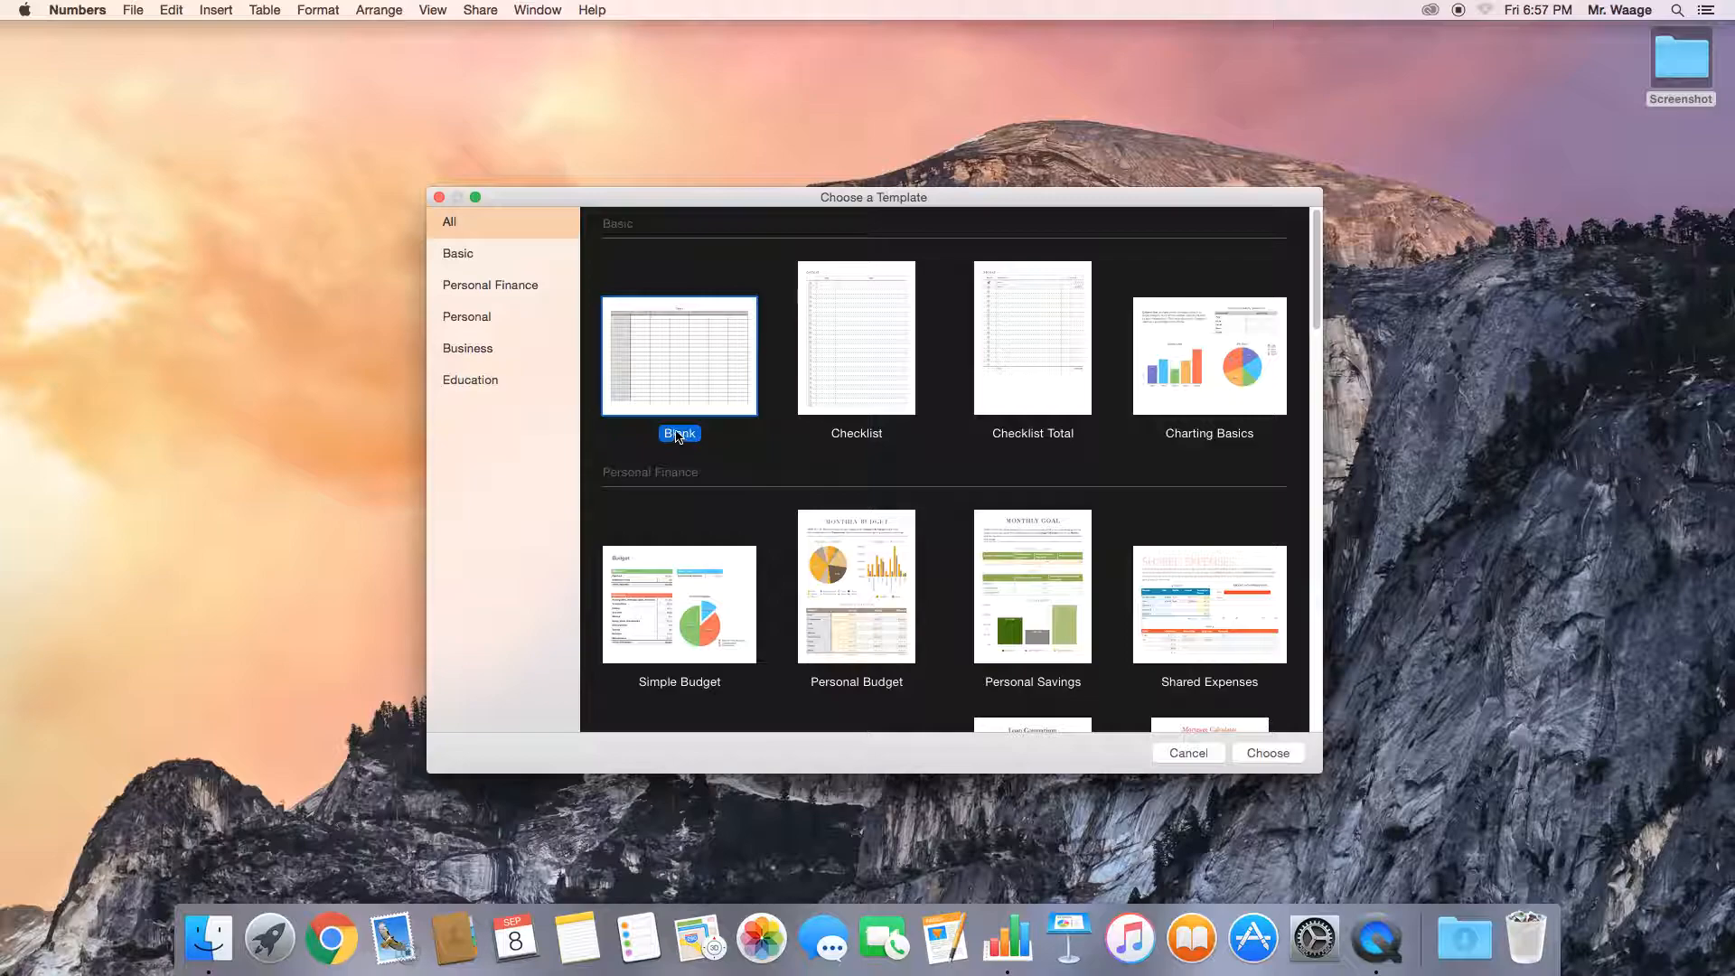
left_click(1274, 754)
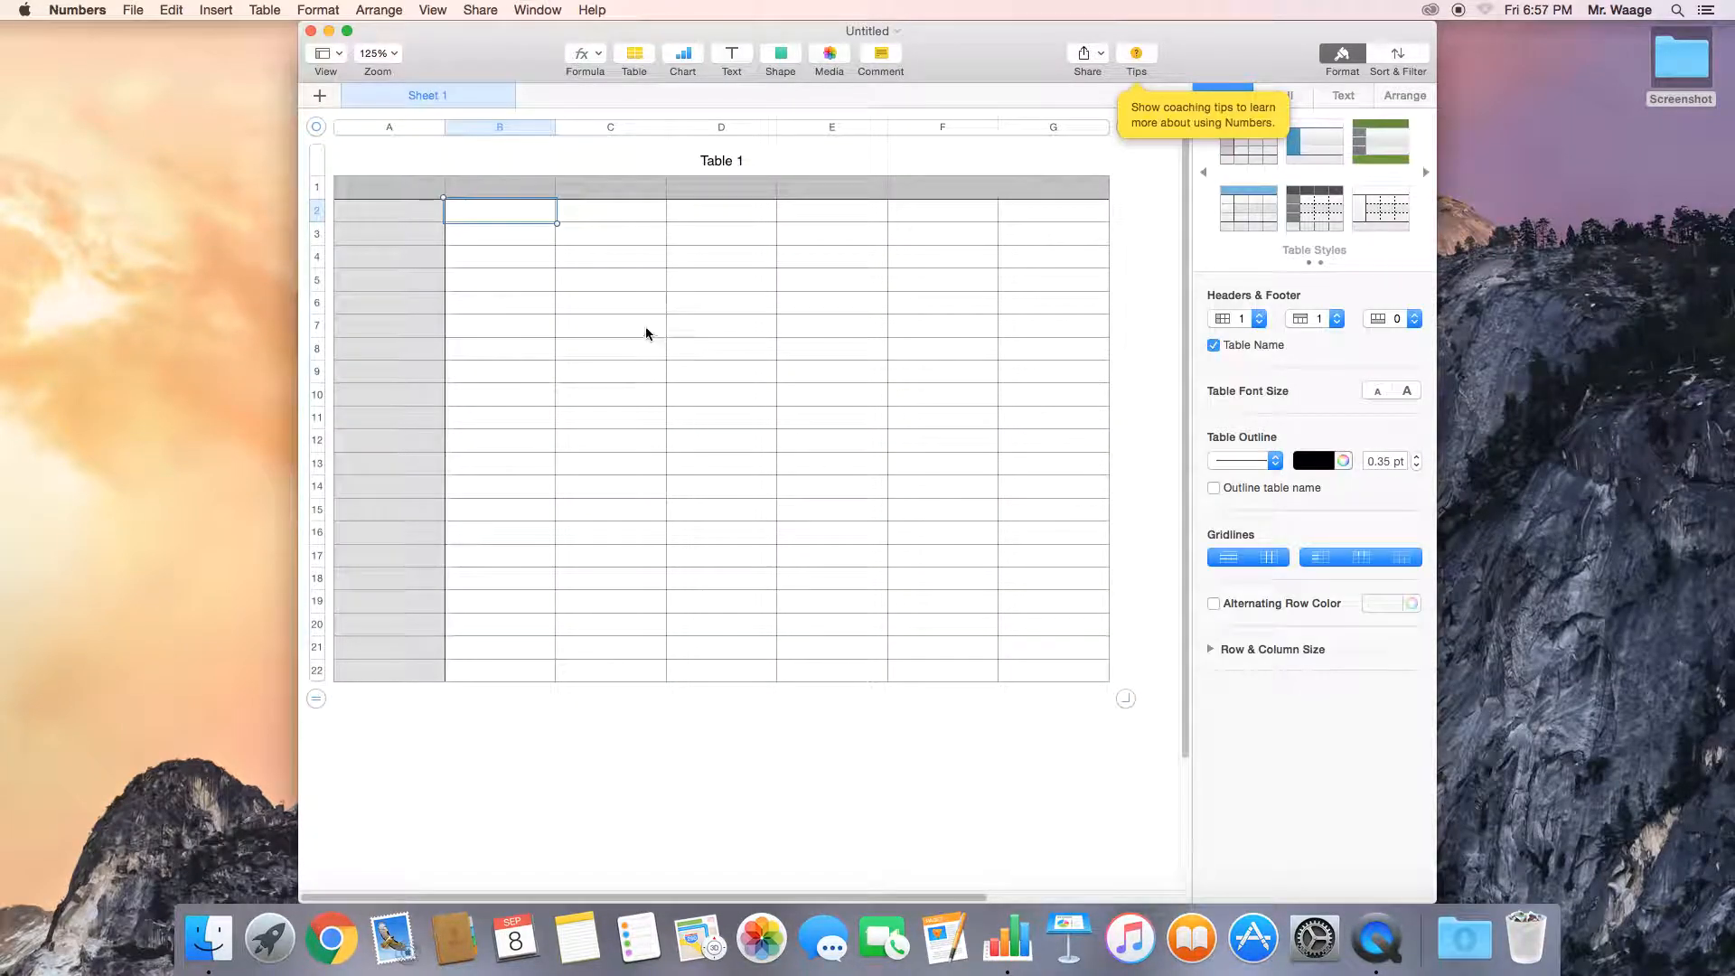
Enter the headers "Sequence #", "Shot Label", "Screenshot" and "Why?" in cells A1 to D1
left_click(391, 188)
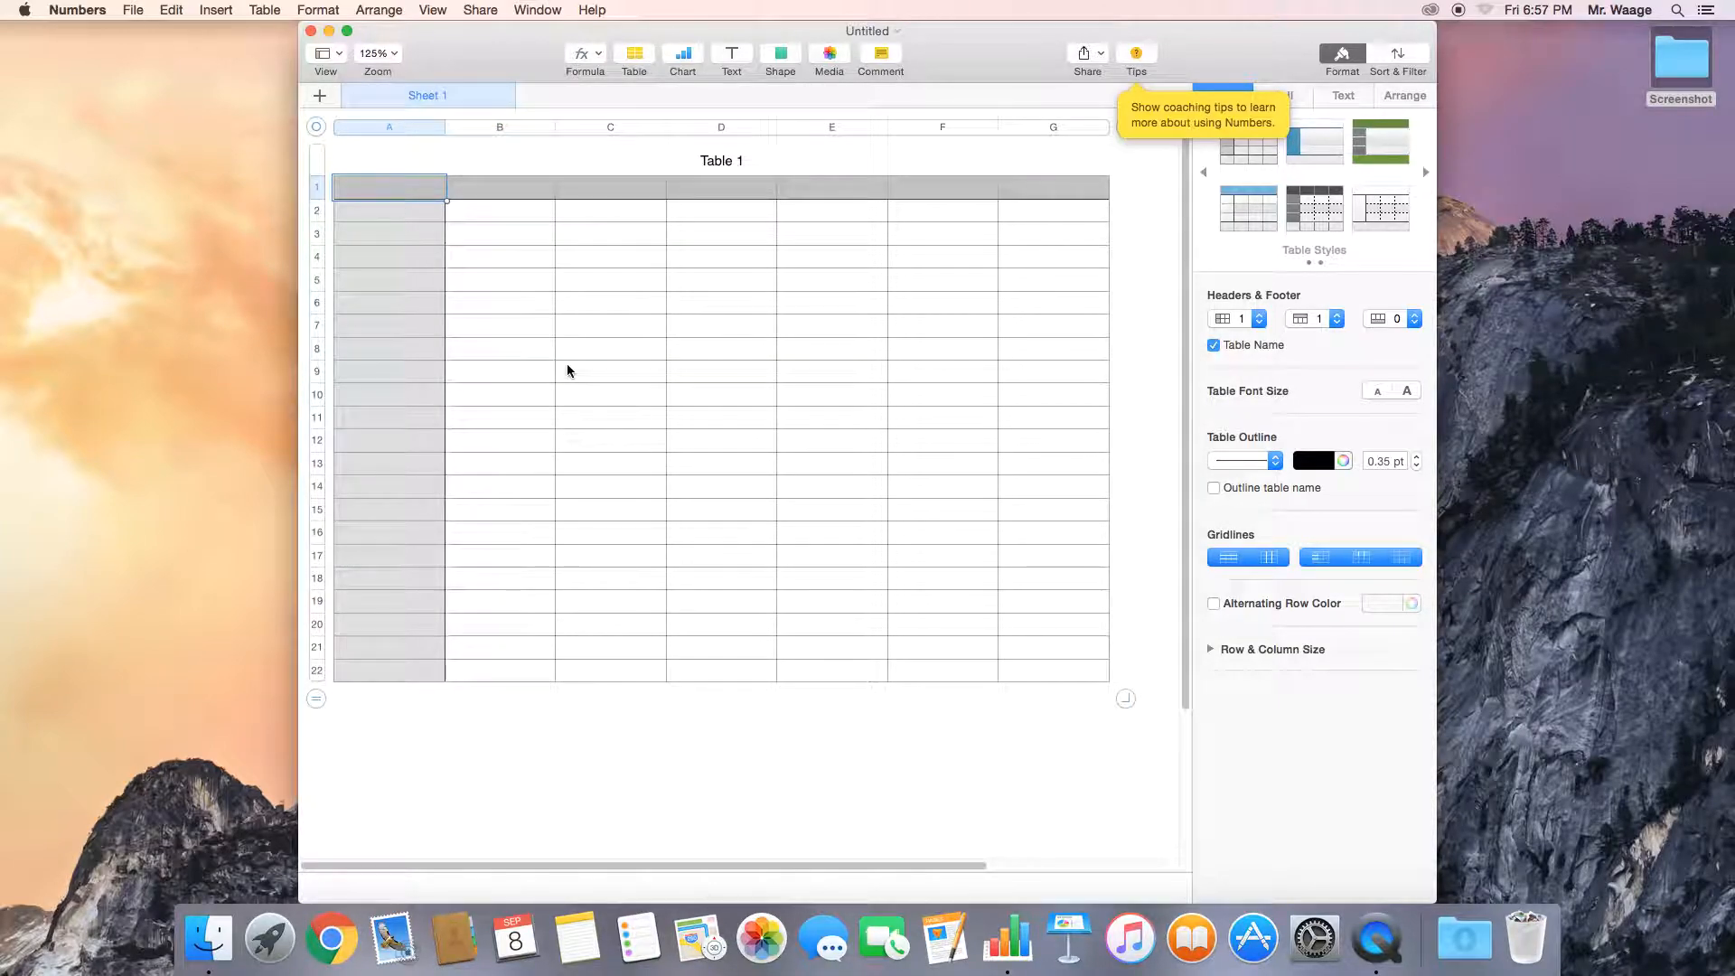
type("Sequ")
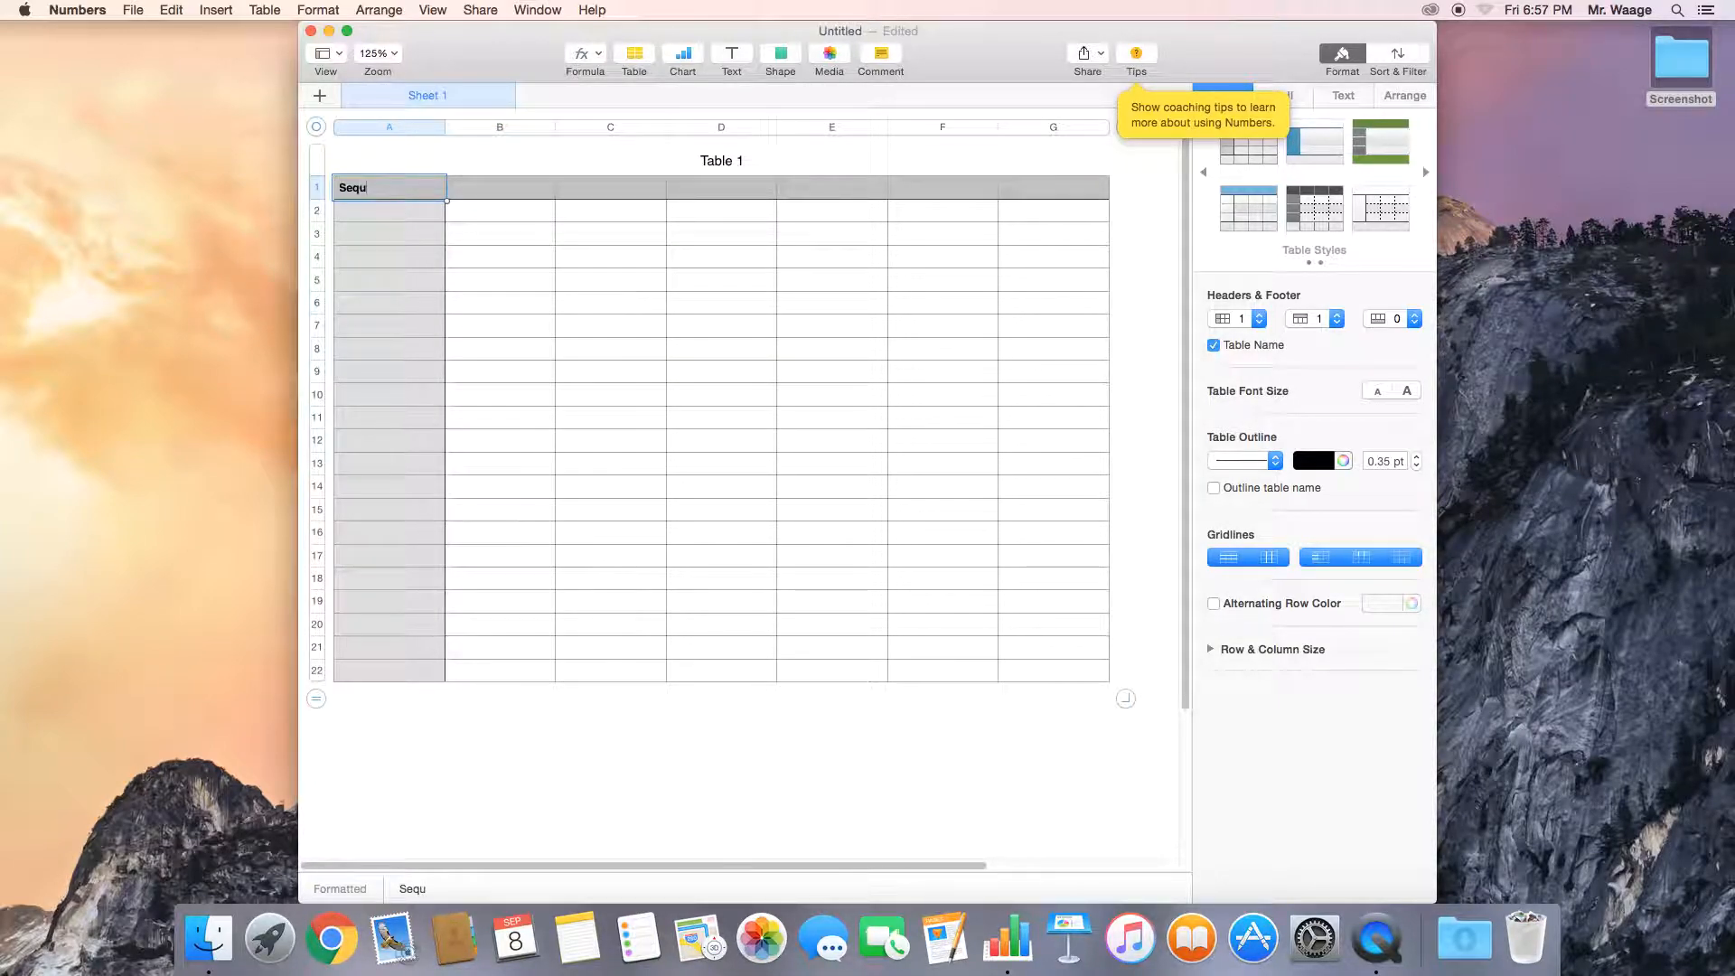
type("ence #")
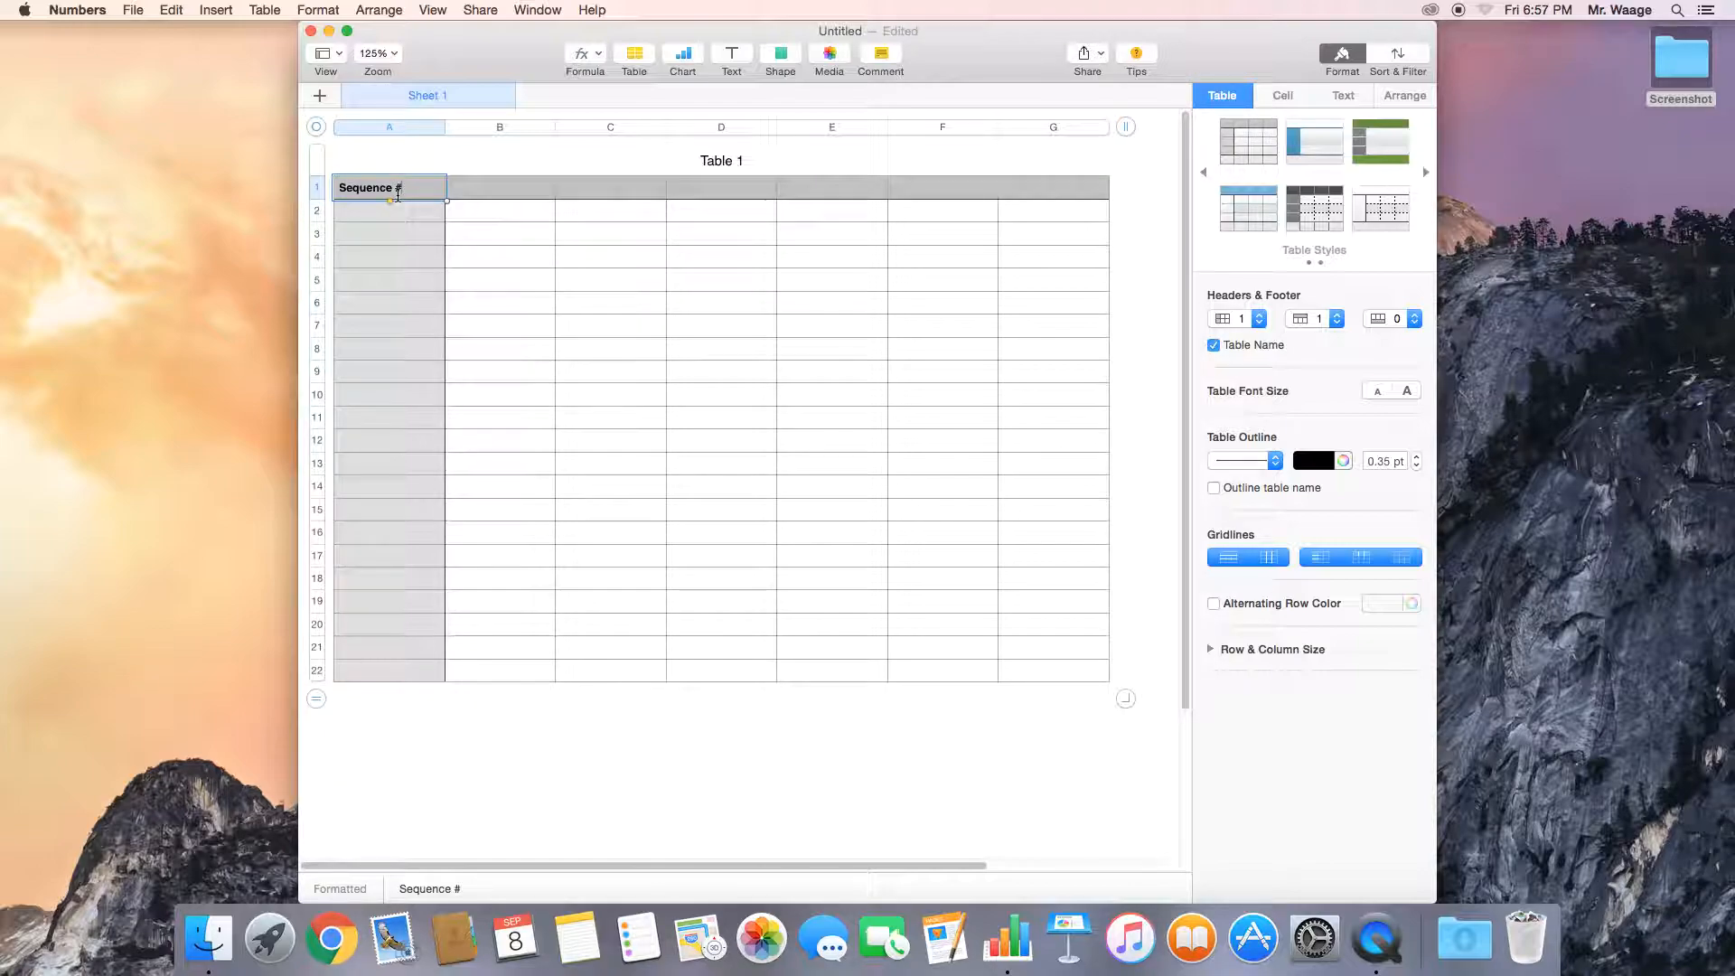
left_click(504, 188)
type("Shot Label")
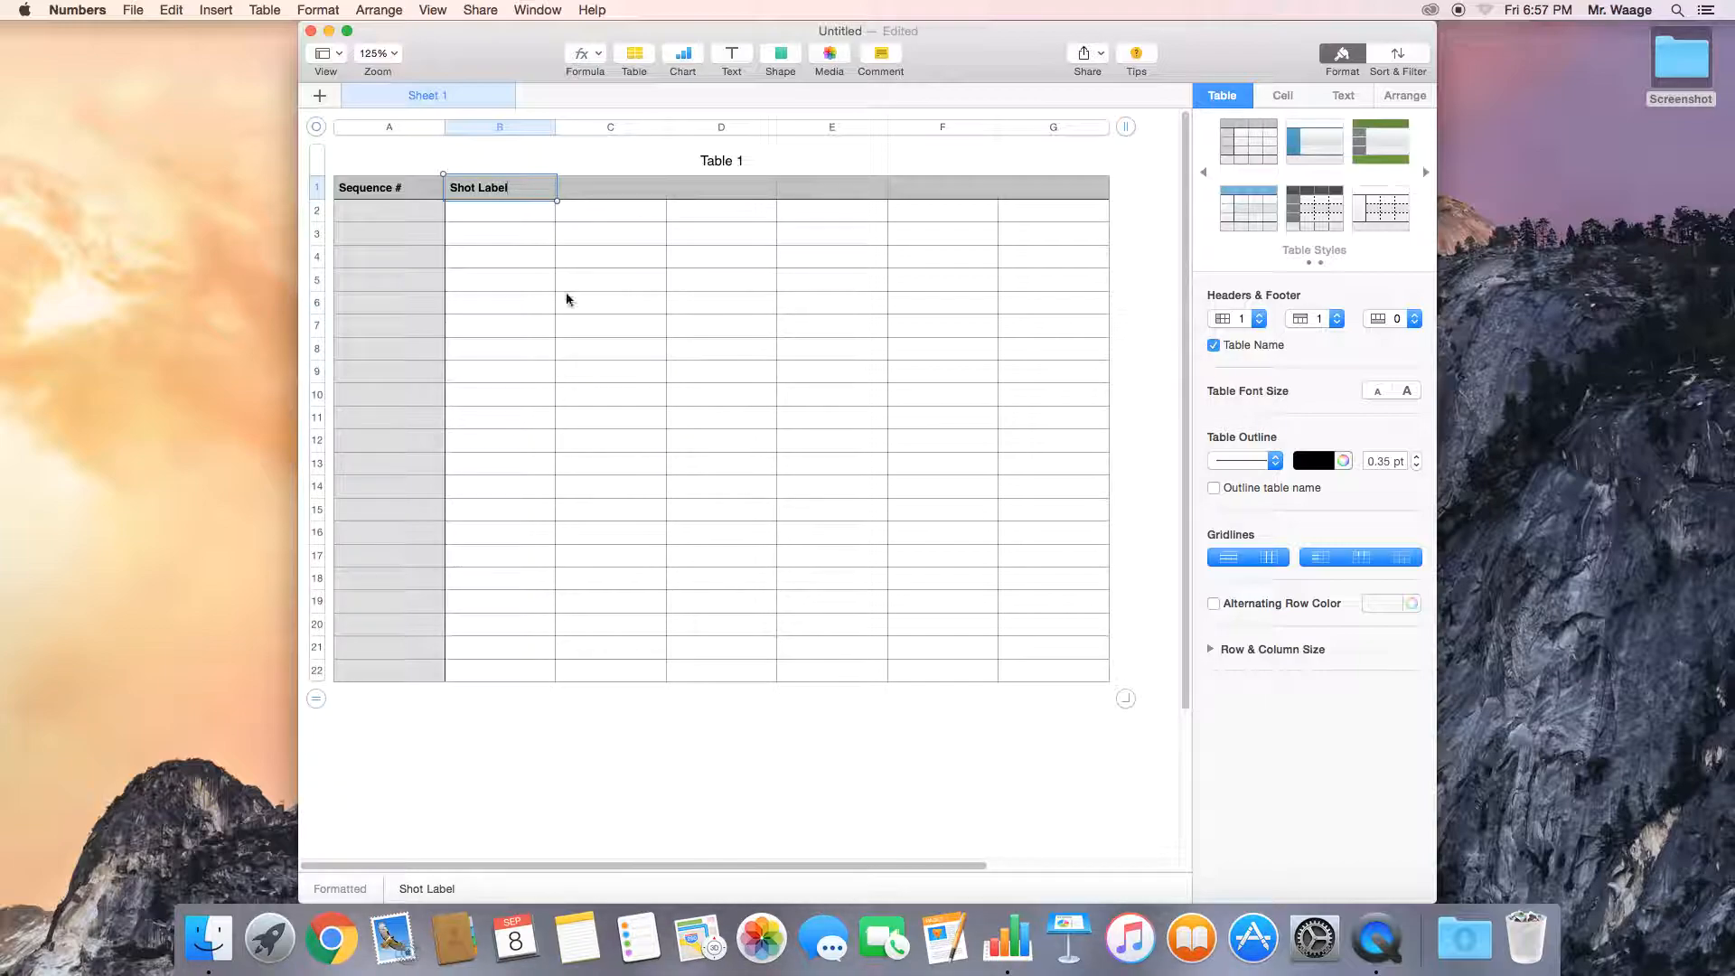
left_click(591, 188)
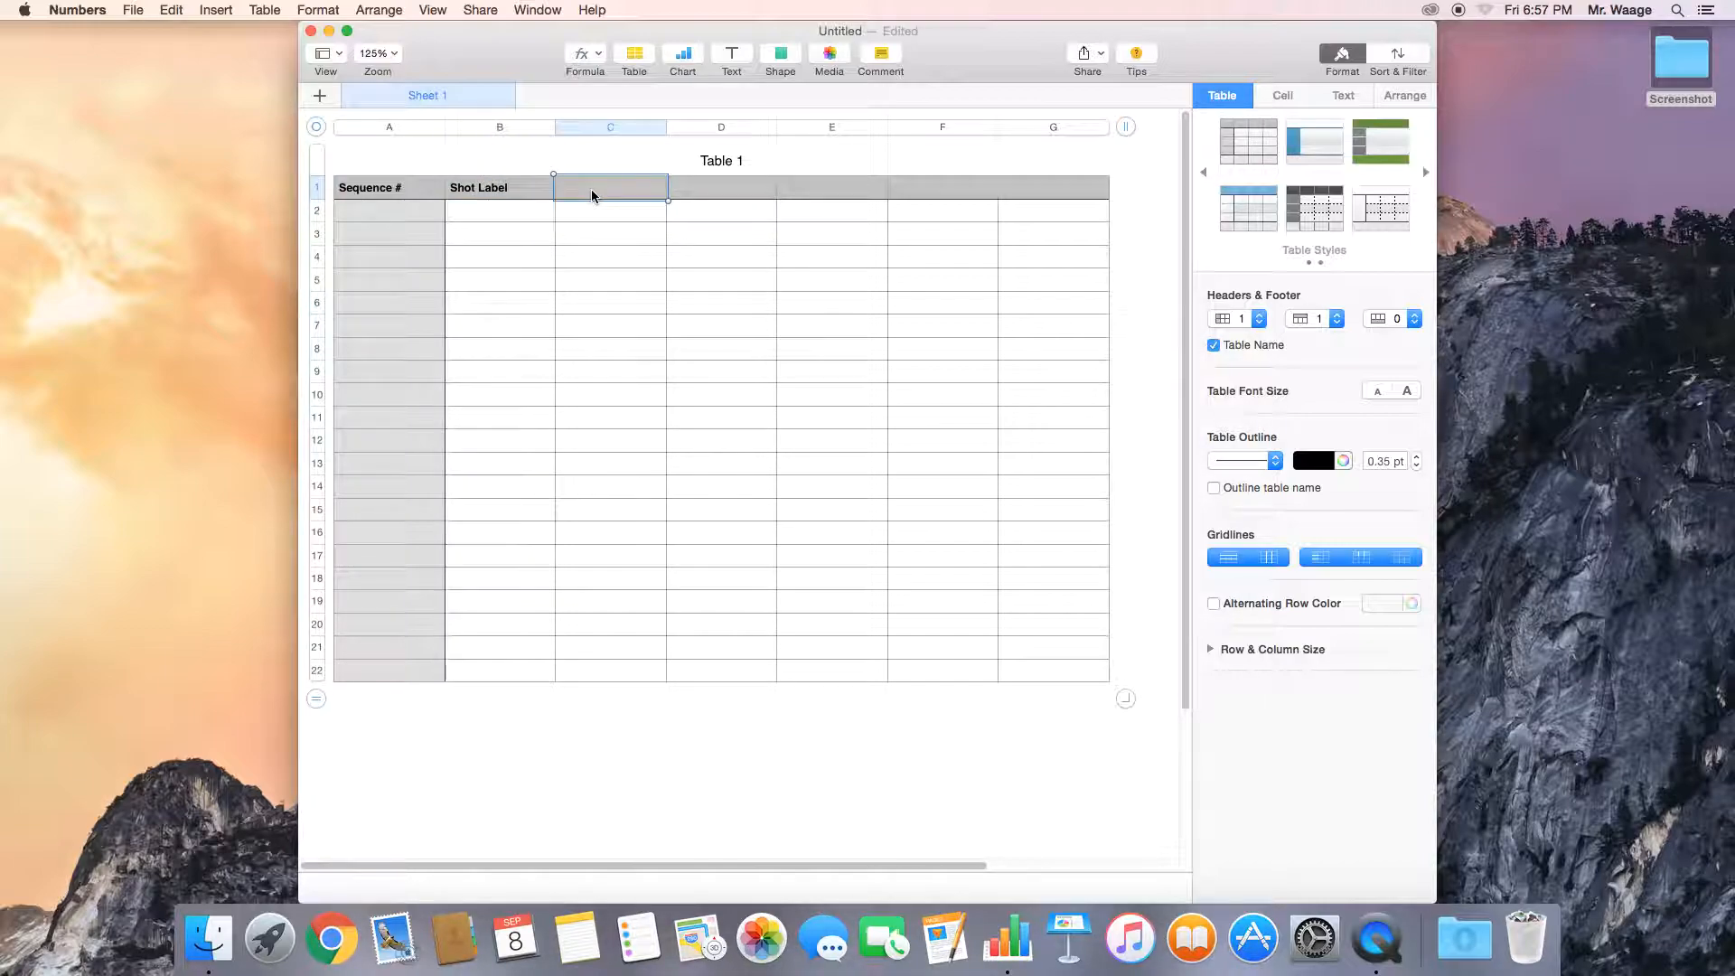
type("Screenshot")
left_click(702, 190)
type("Wh")
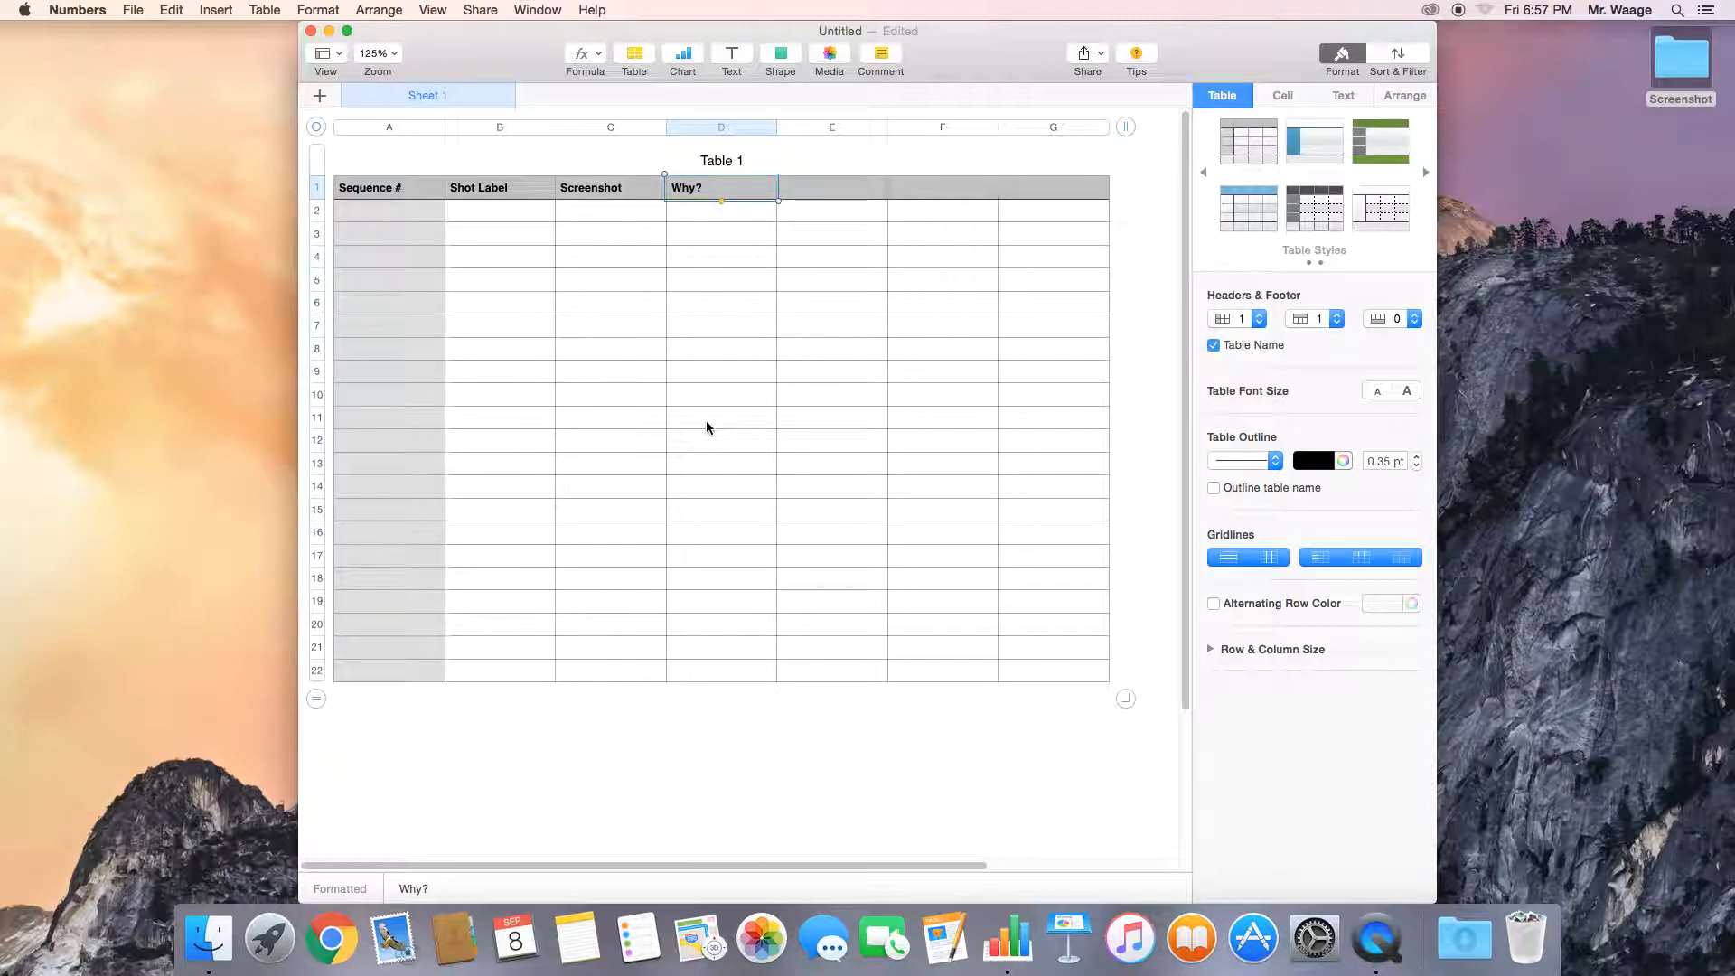
Look at the image files in the desktop's Screenshot folder and close its window
double_click(1674, 75)
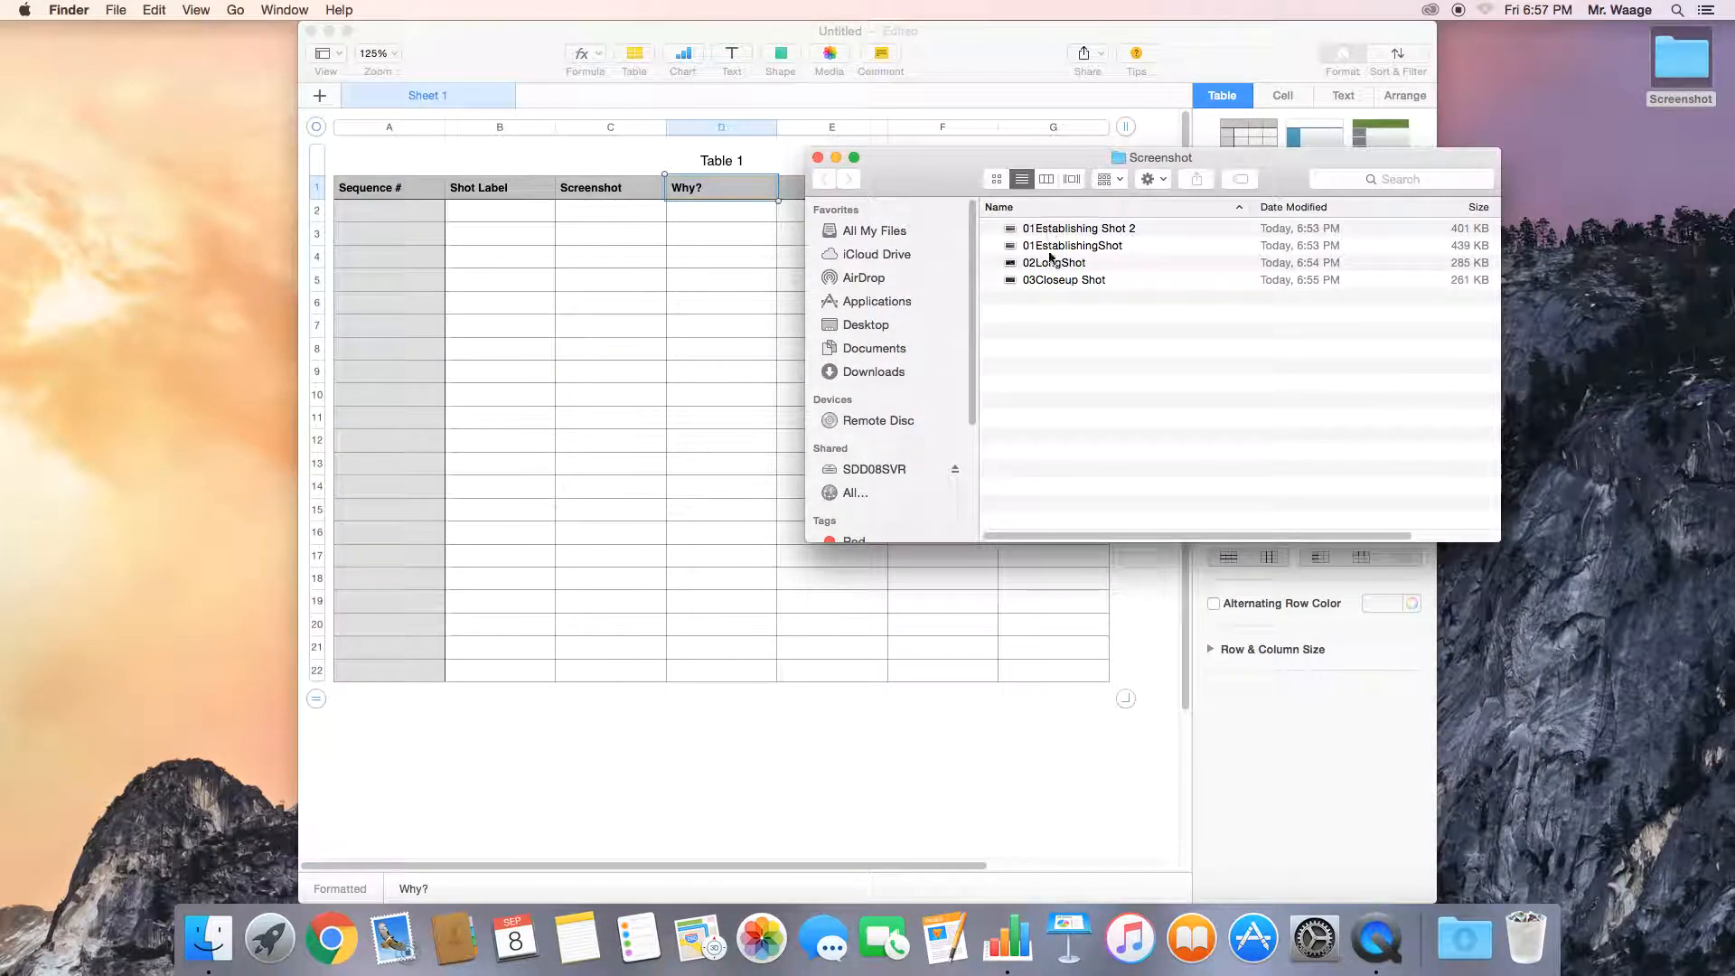
left_click(817, 157)
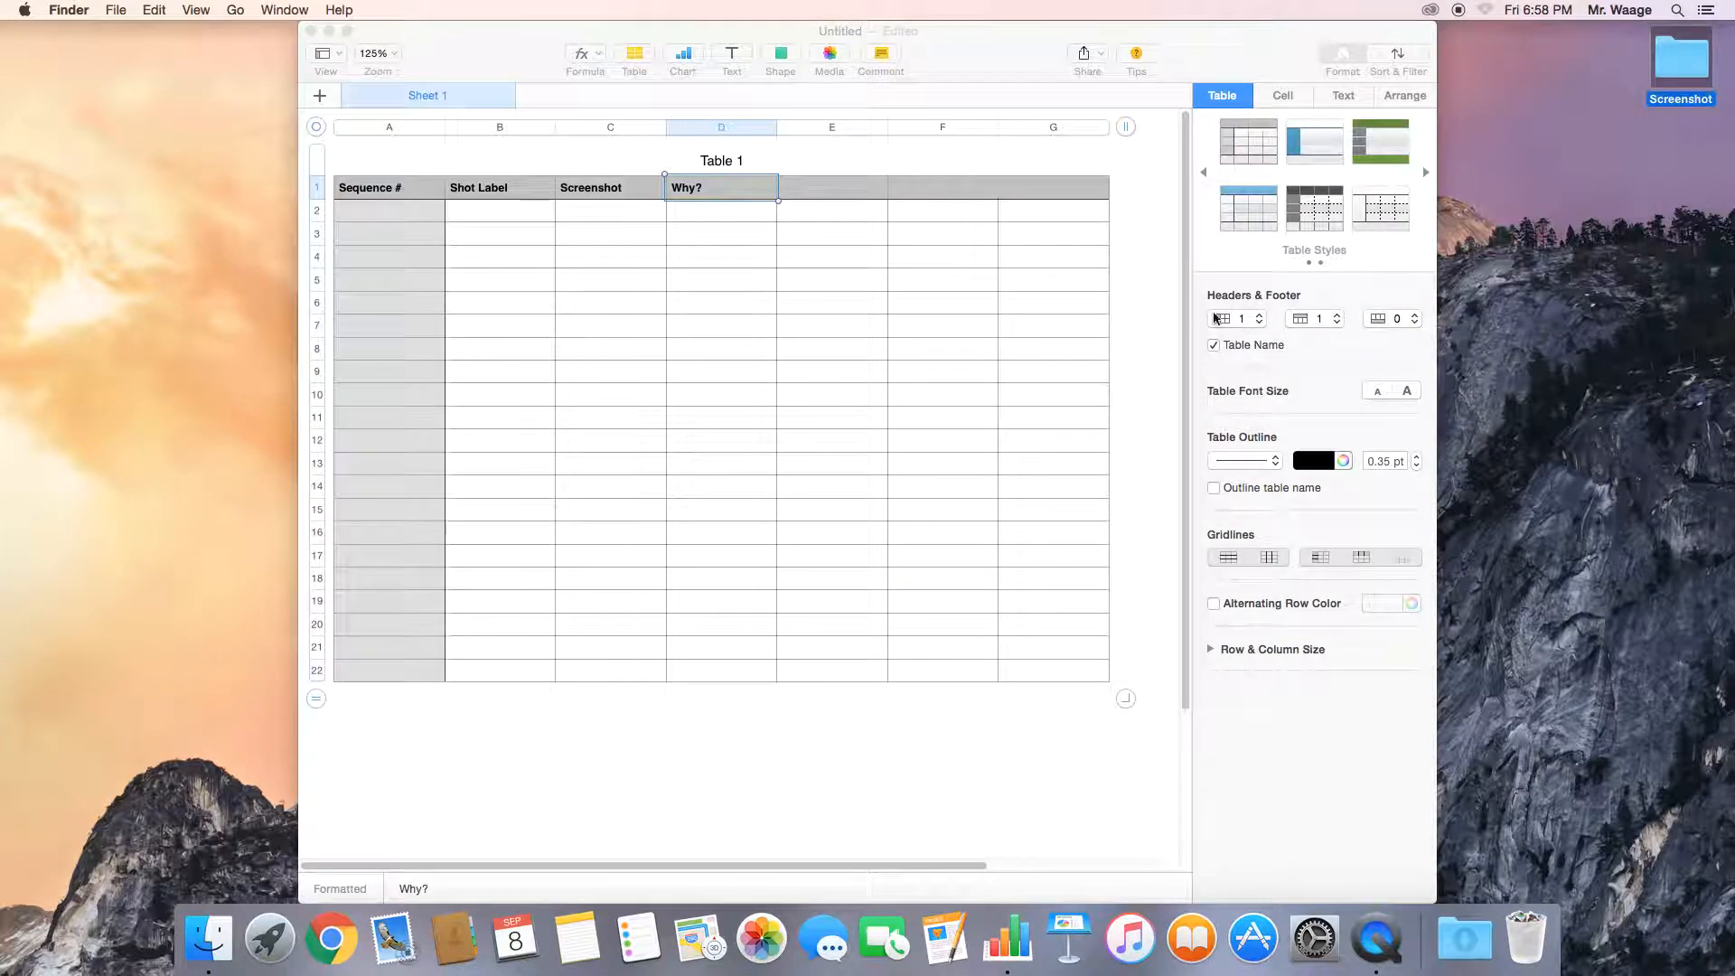
Dismiss the Numbers update notice and enter 1 and 2 in the first two cells below the Sequence # header
left_click(399, 203)
left_click(994, 318)
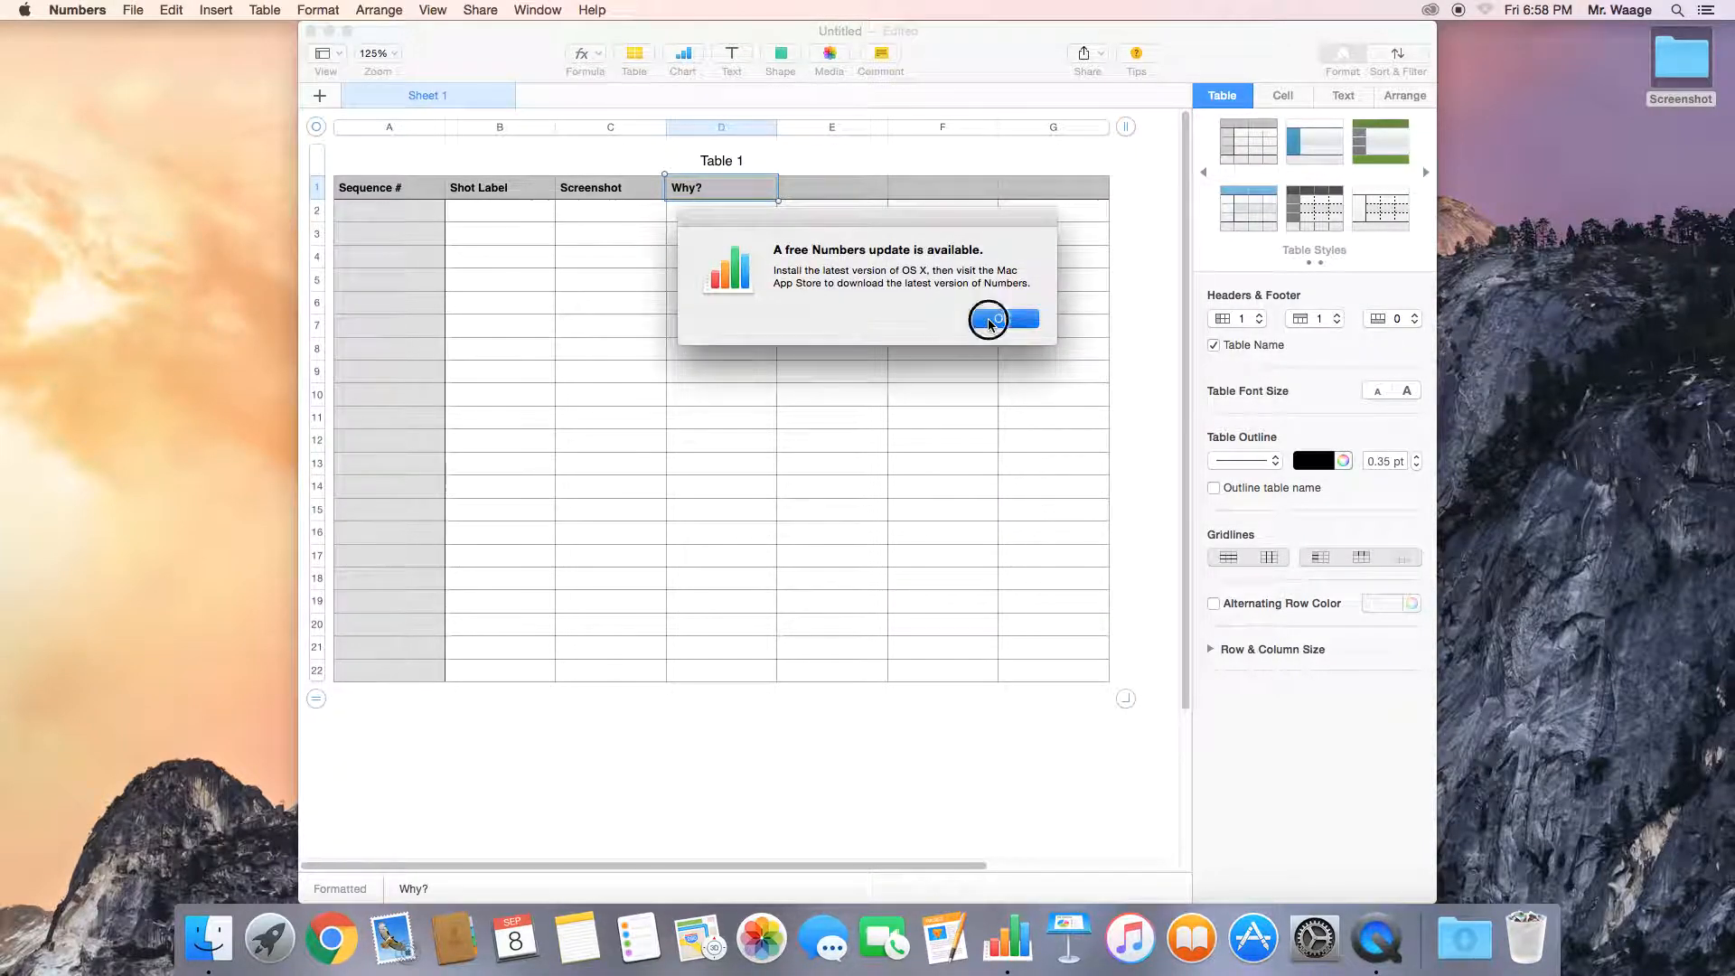
left_click(403, 217)
left_click(403, 217)
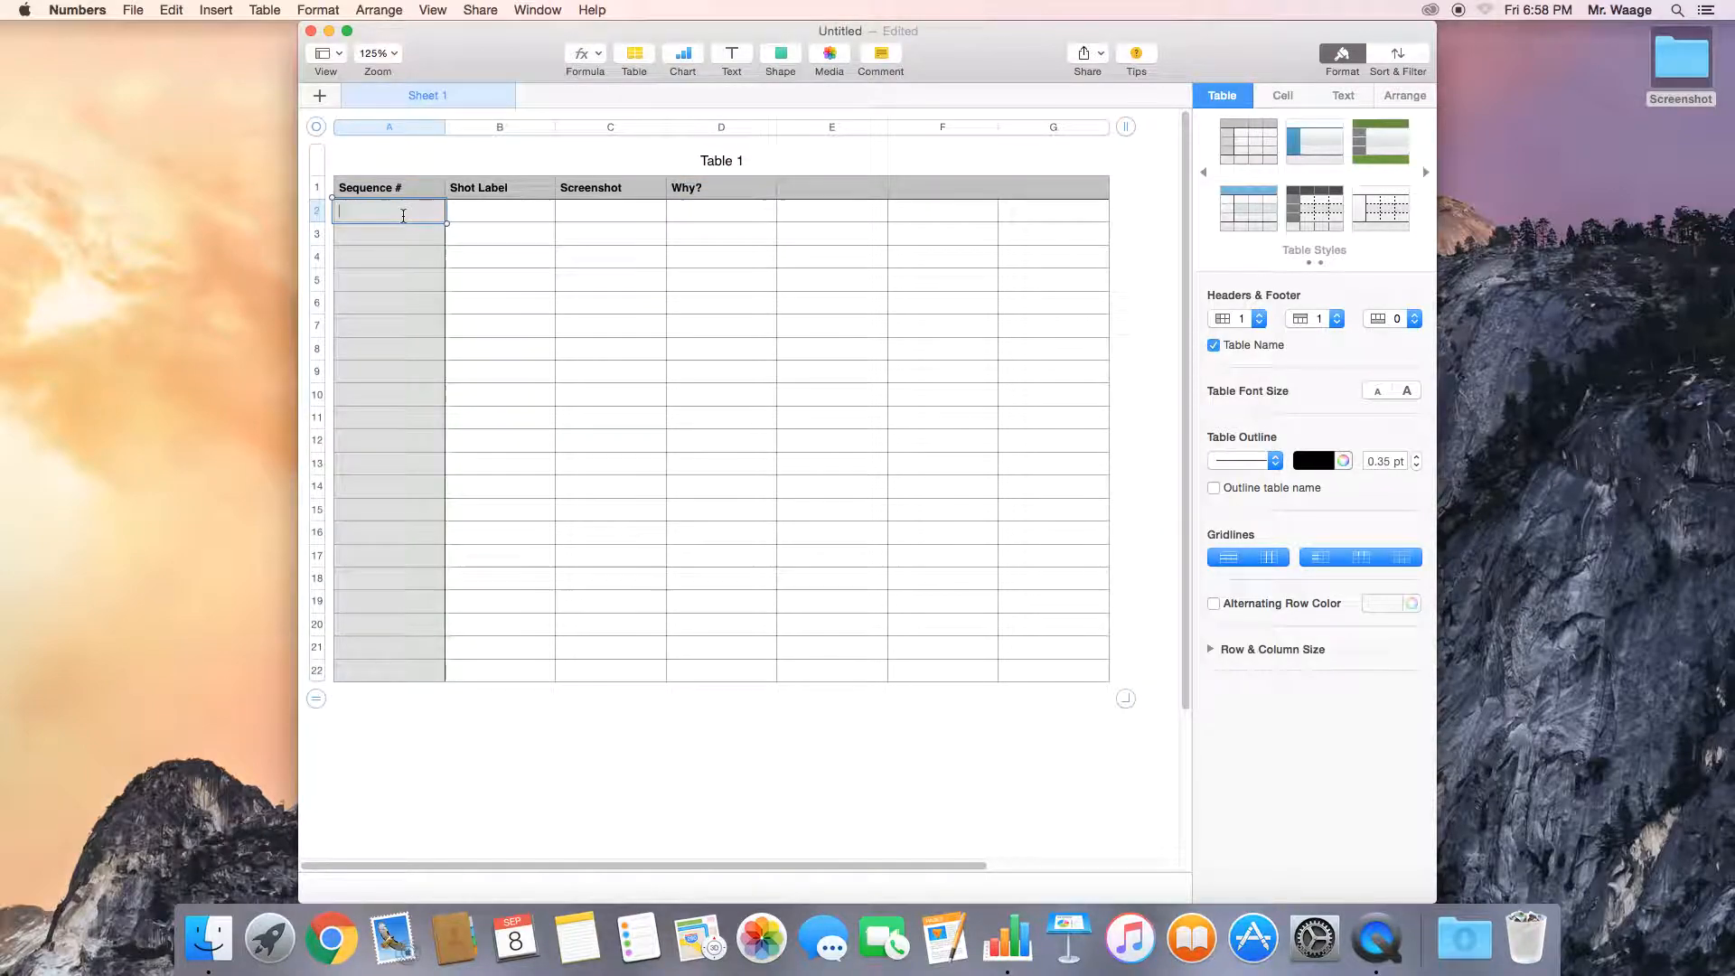
type("1")
key("Return")
type("2")
key("Return")
Autofill the number series from cells A2 and A3 down to row 22, ending at 21
left_click(406, 218)
left_click(412, 239, "shift")
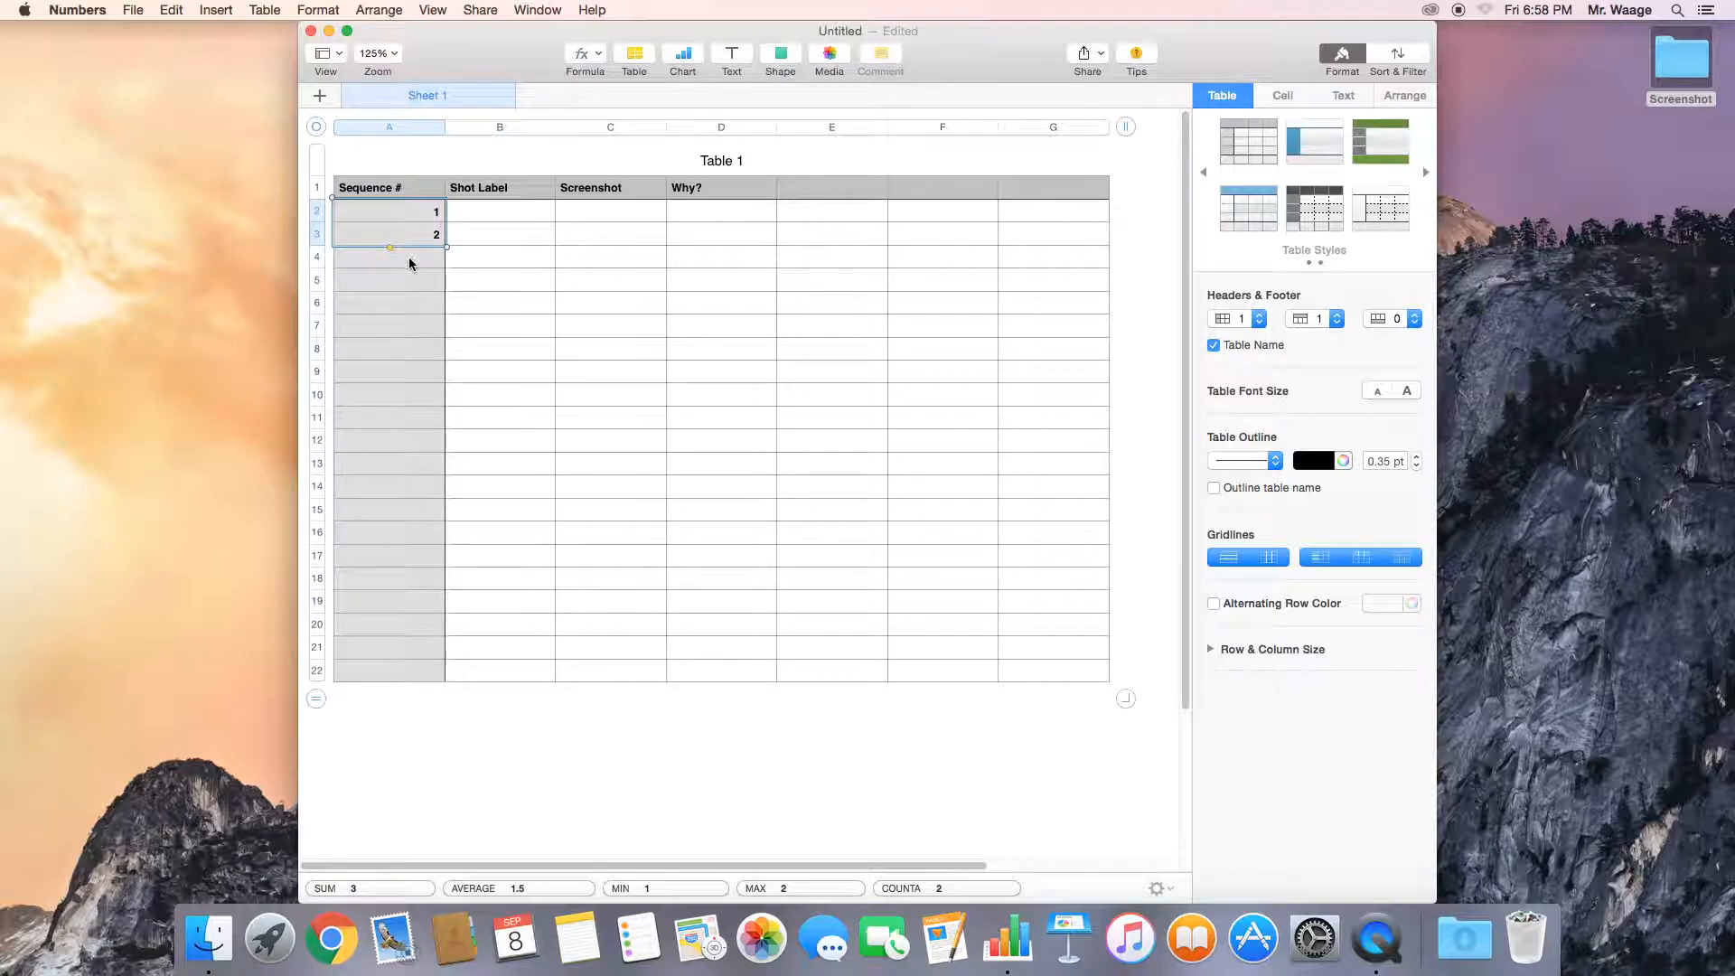
left_click_drag(389, 248, 409, 669)
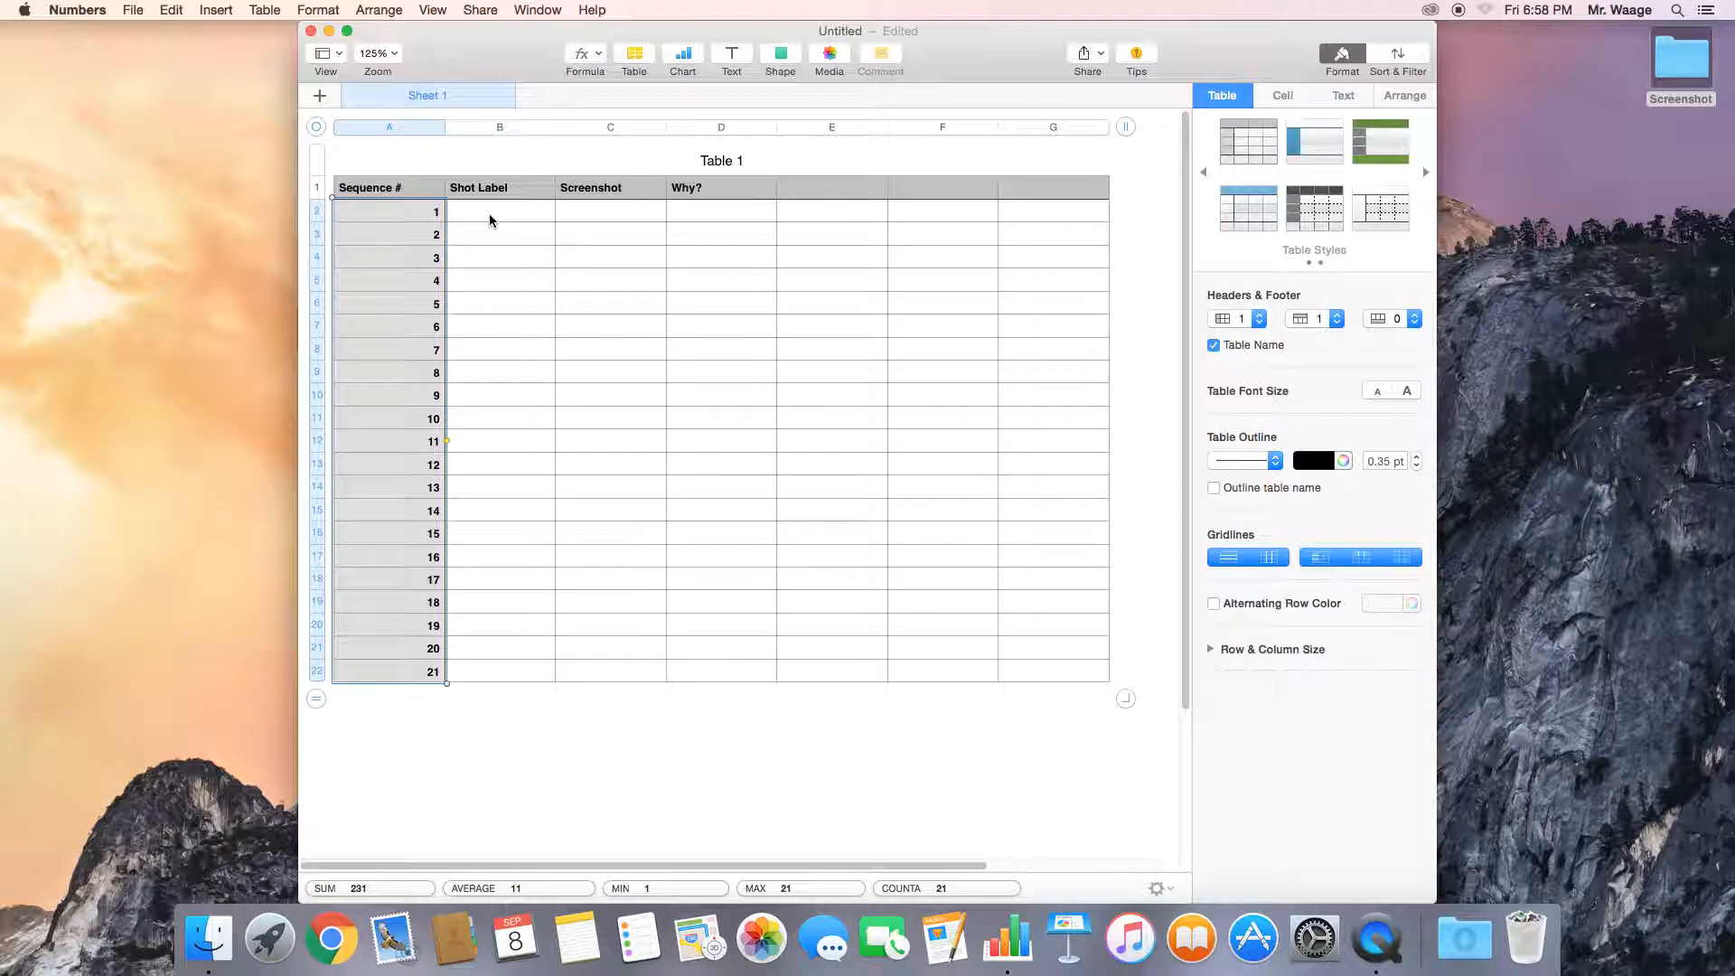
Try placing the "01Establishing Shot 2" image from the Screenshot folder into cell C2
left_click(592, 213)
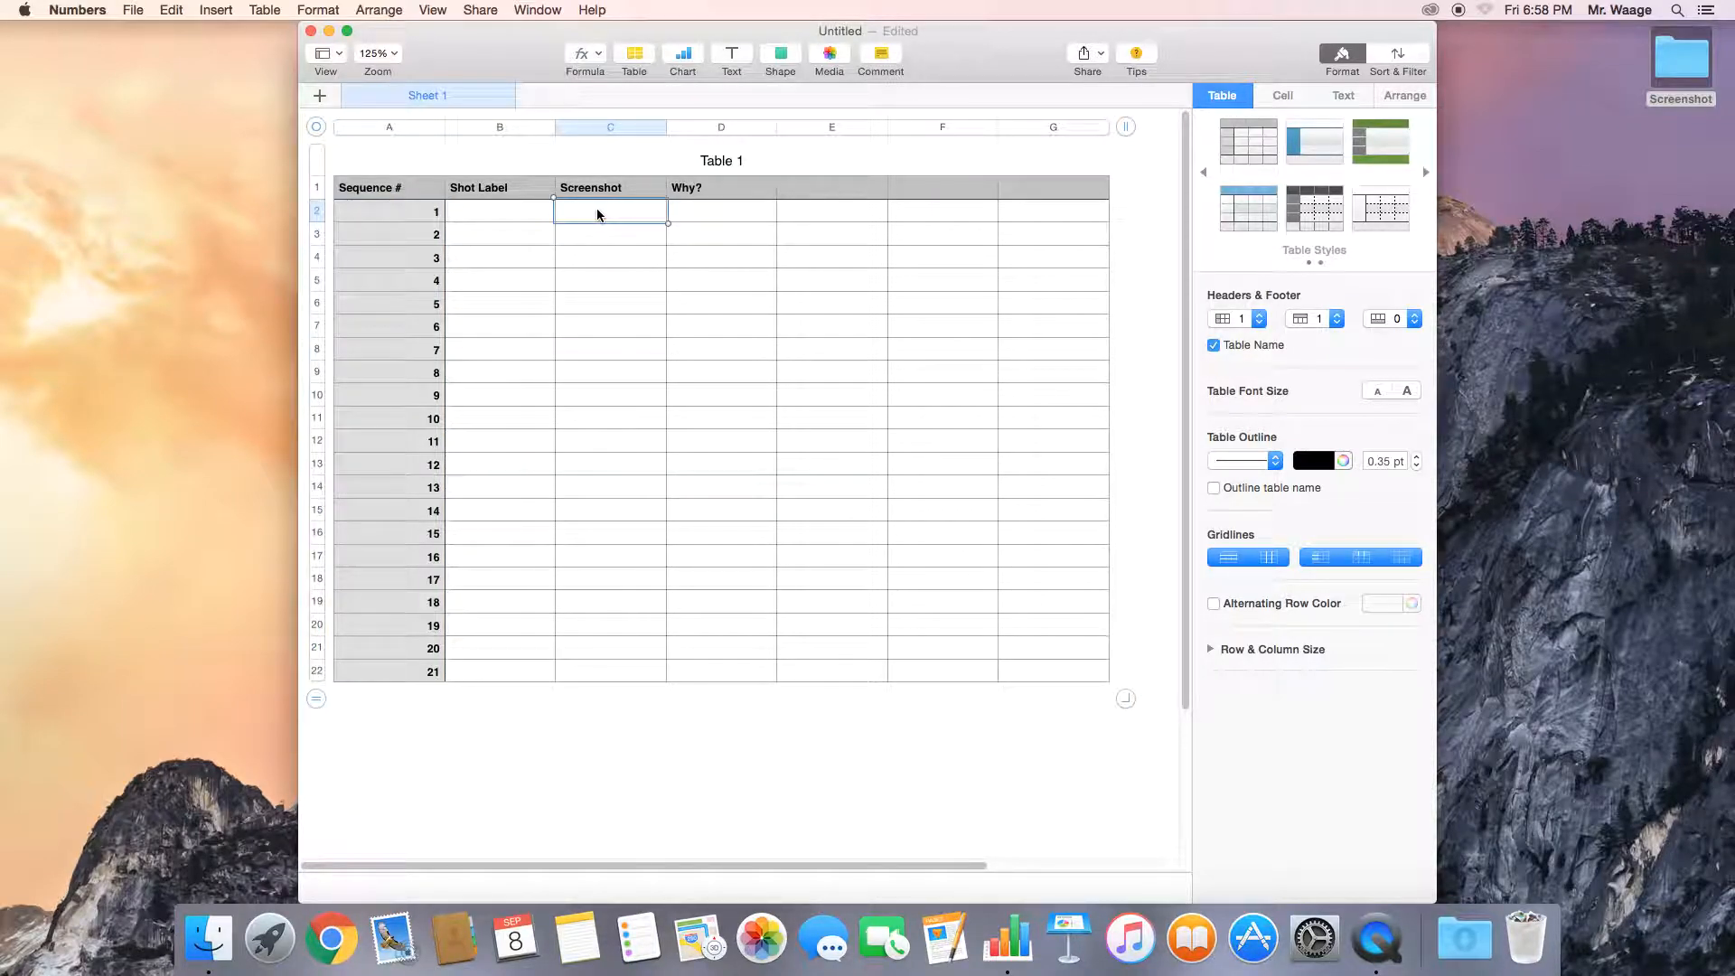
double_click(1661, 74)
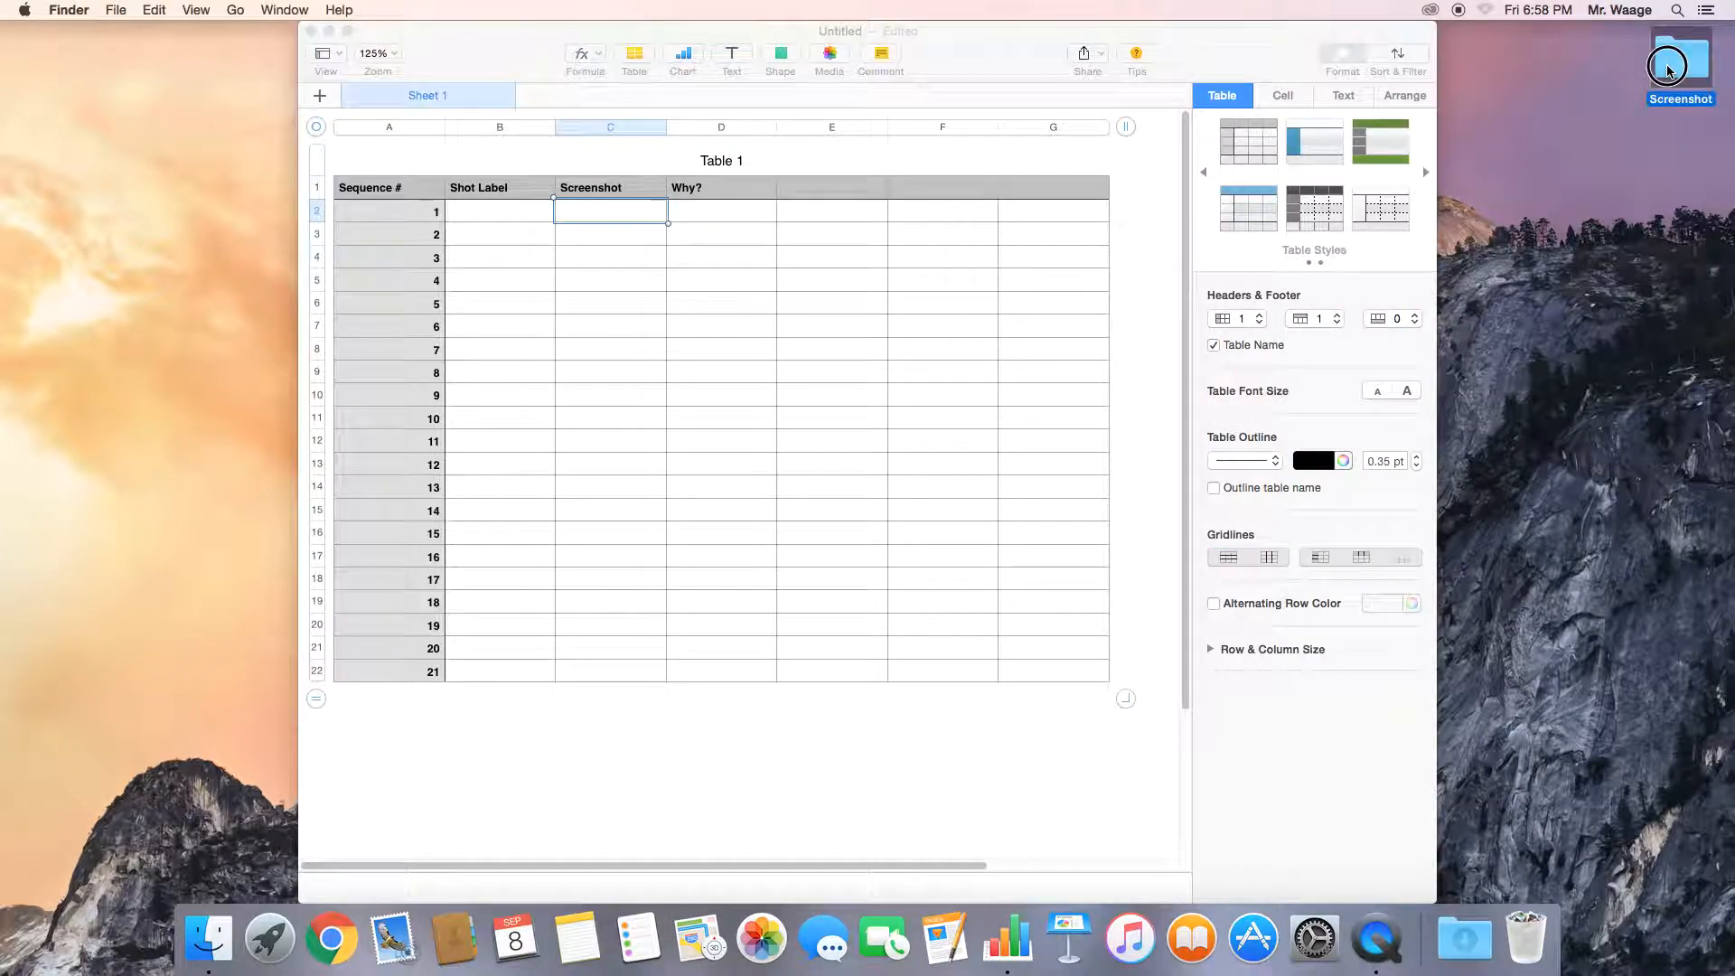
left_click(1021, 230)
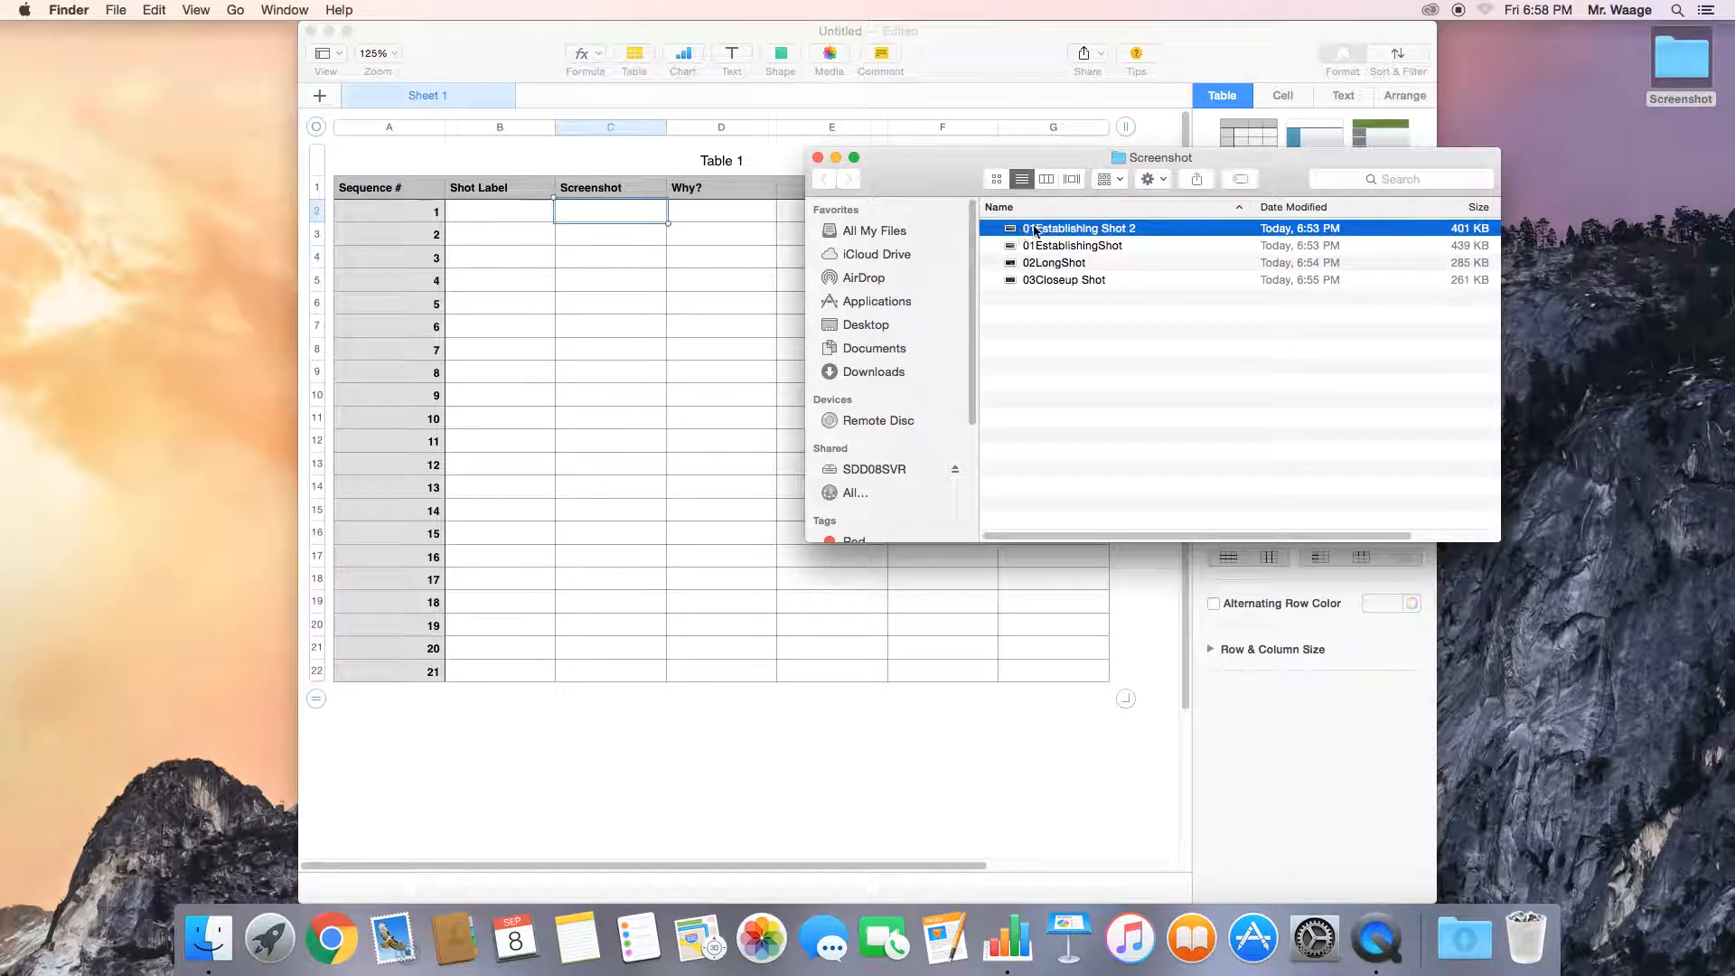
left_click_drag(1012, 230, 603, 211)
left_click(601, 237)
left_click(638, 217)
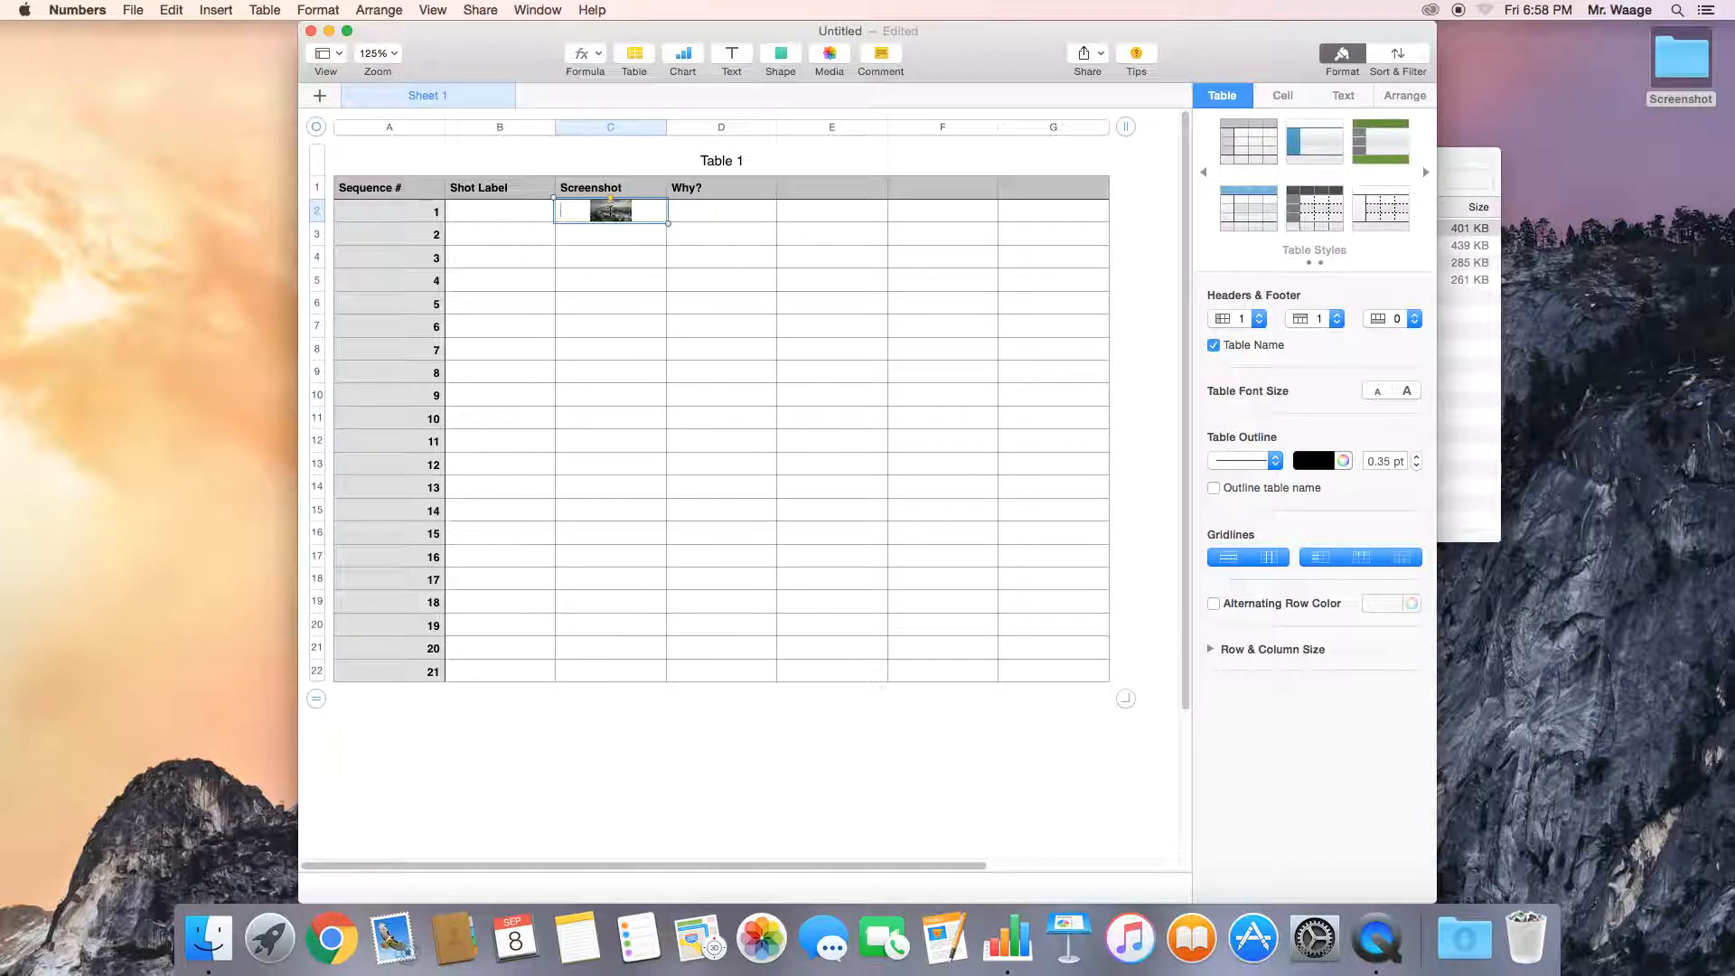
Clear the inserted image from cell C2
right_click(617, 210)
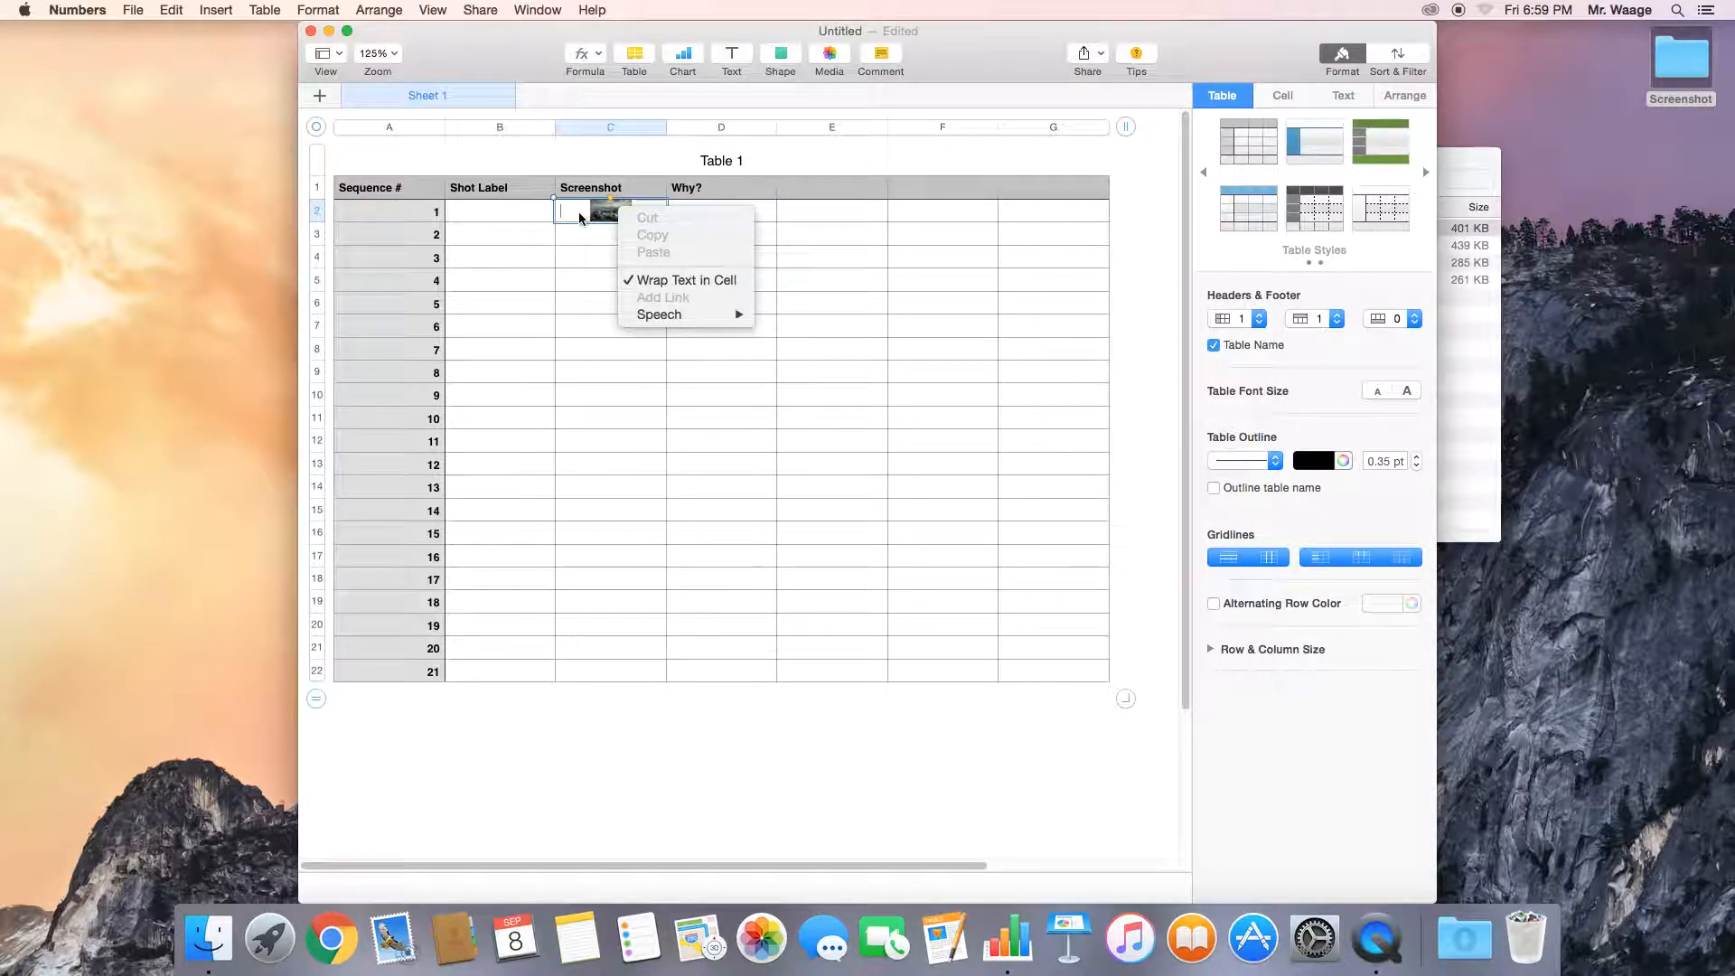
left_click(588, 214)
right_click(589, 214)
left_click(588, 214)
left_click(609, 237)
right_click(615, 212)
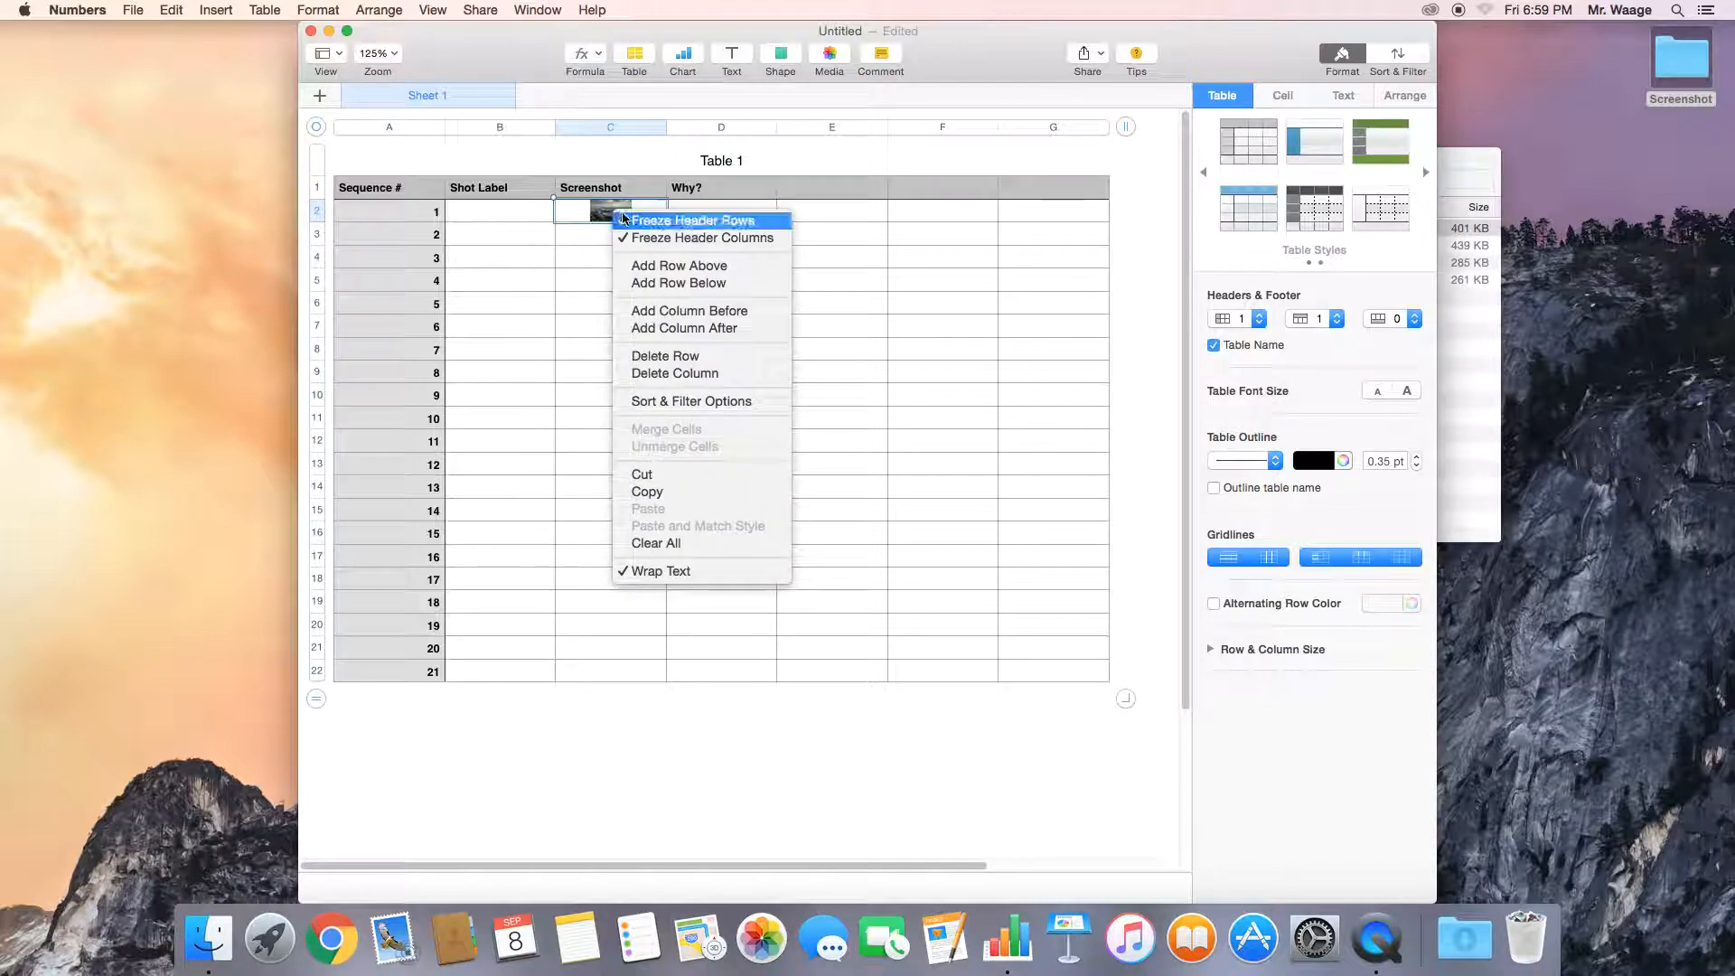
left_click(649, 543)
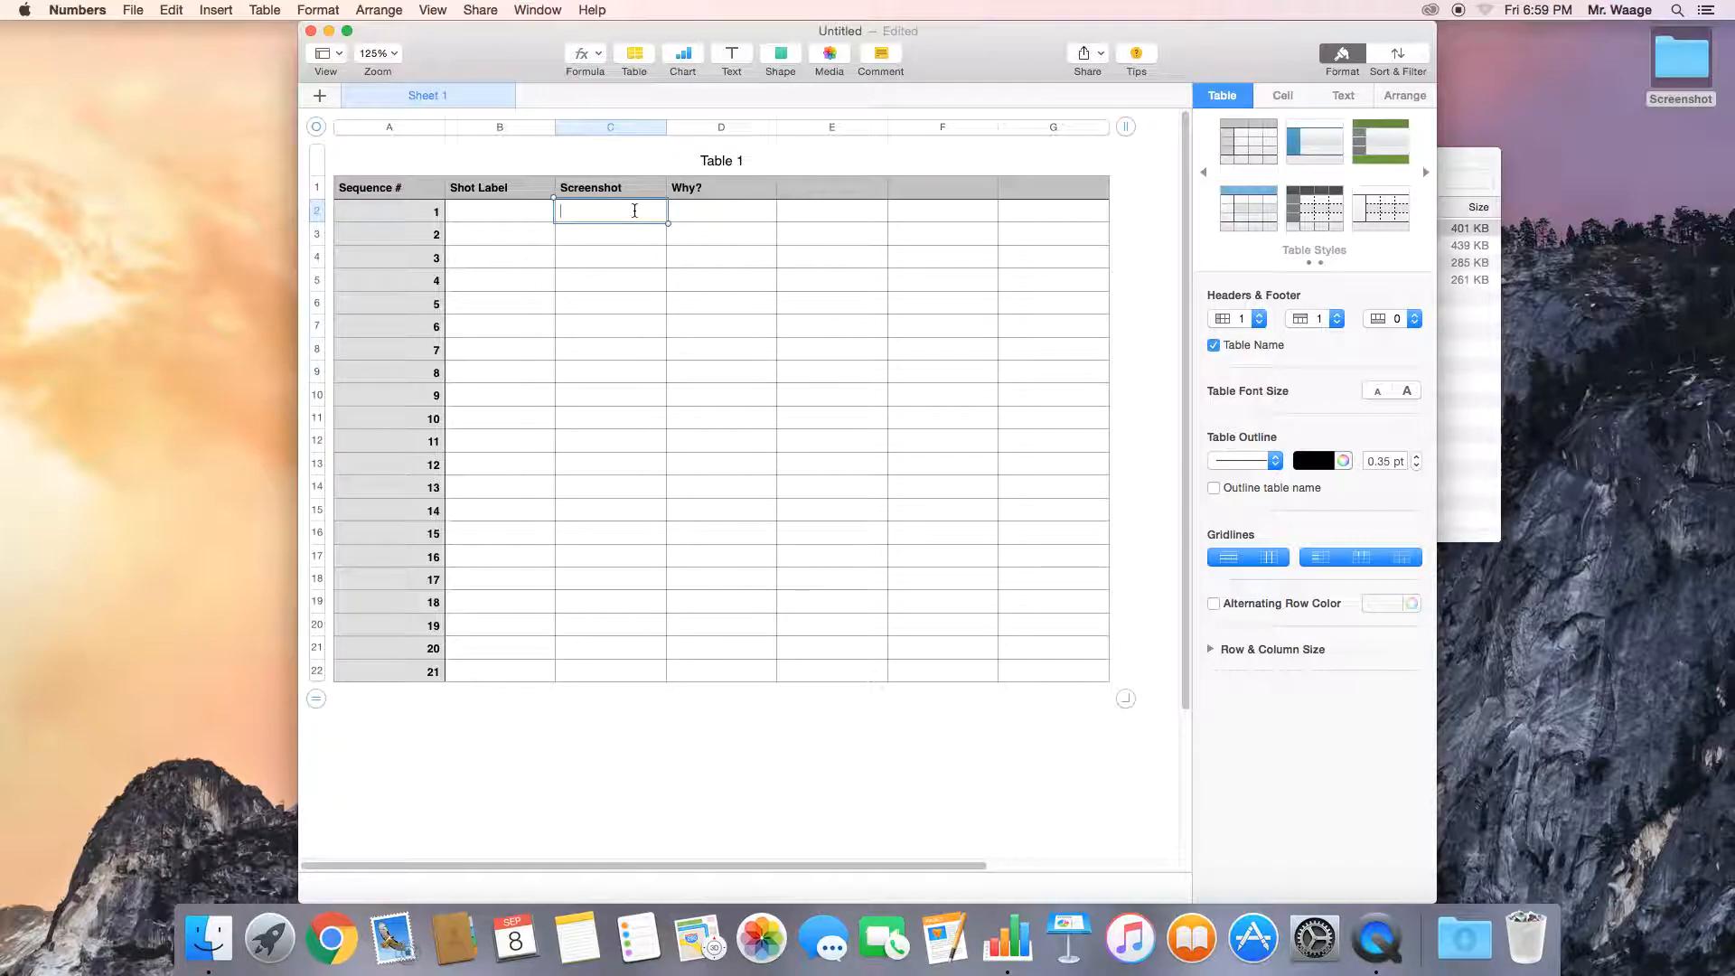
Show the row and column size settings and set the height of row 2 to 108 pt
left_click(1211, 648)
left_click(1313, 674)
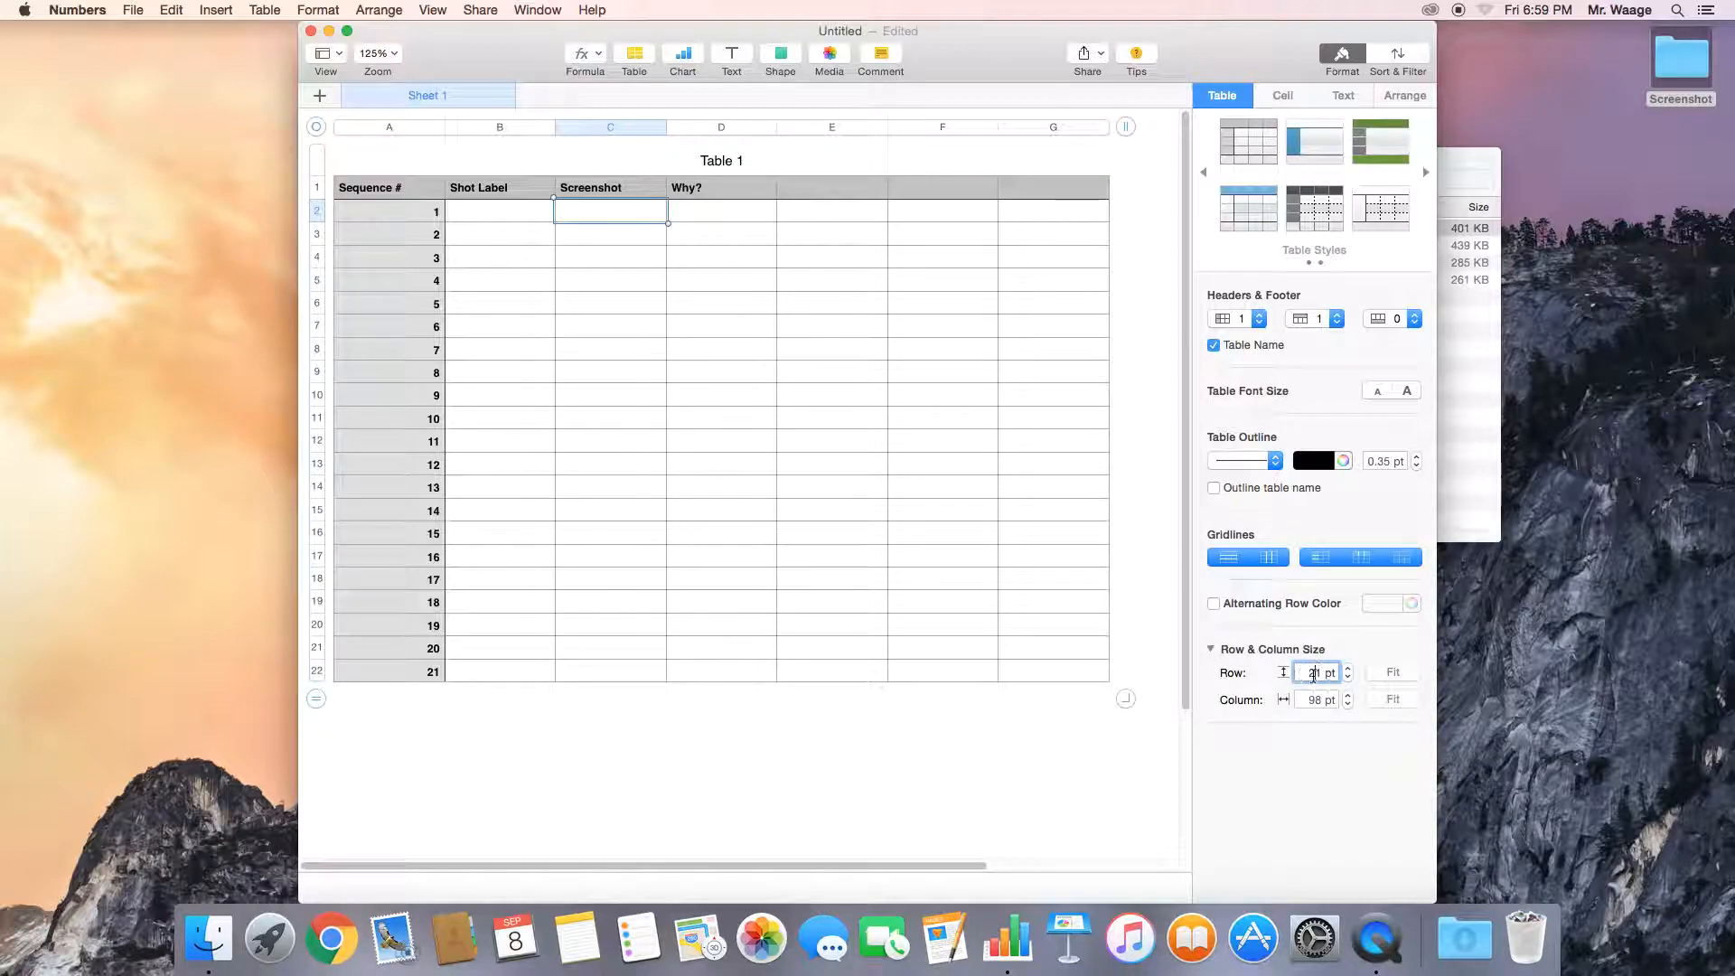
double_click(1316, 673)
type("108")
key("Return")
Set the width of the Screenshot column to 198 pt
left_click(612, 283)
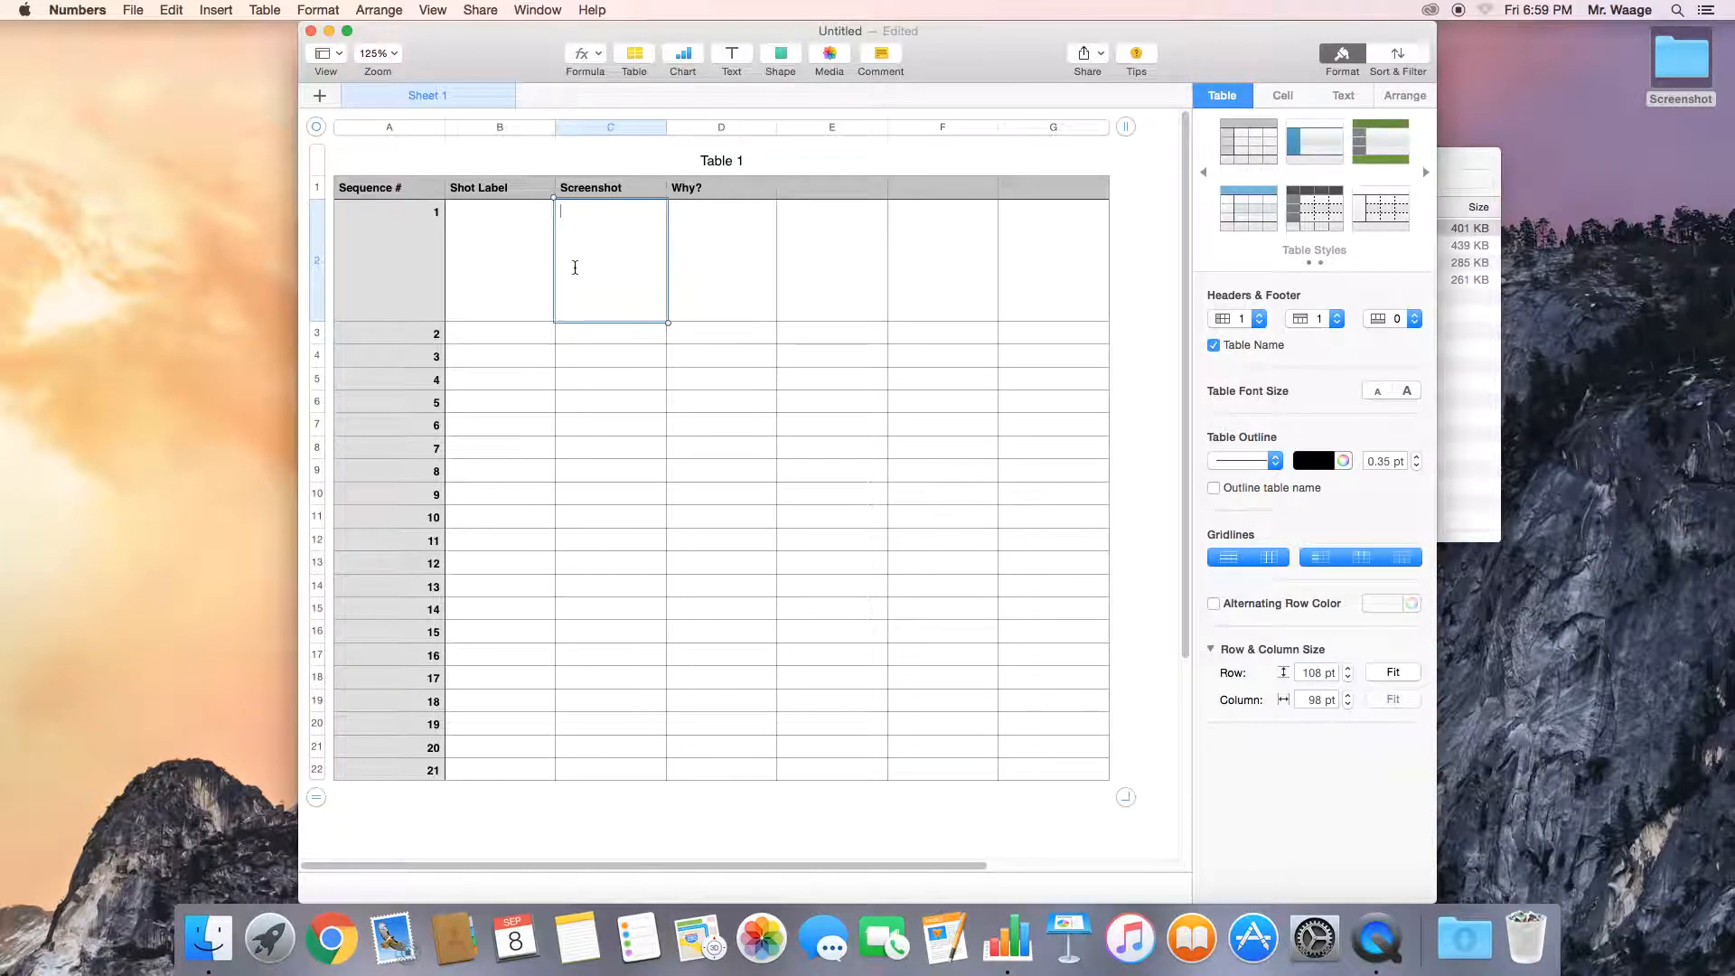
left_click(1311, 700)
type("1")
key("Return")
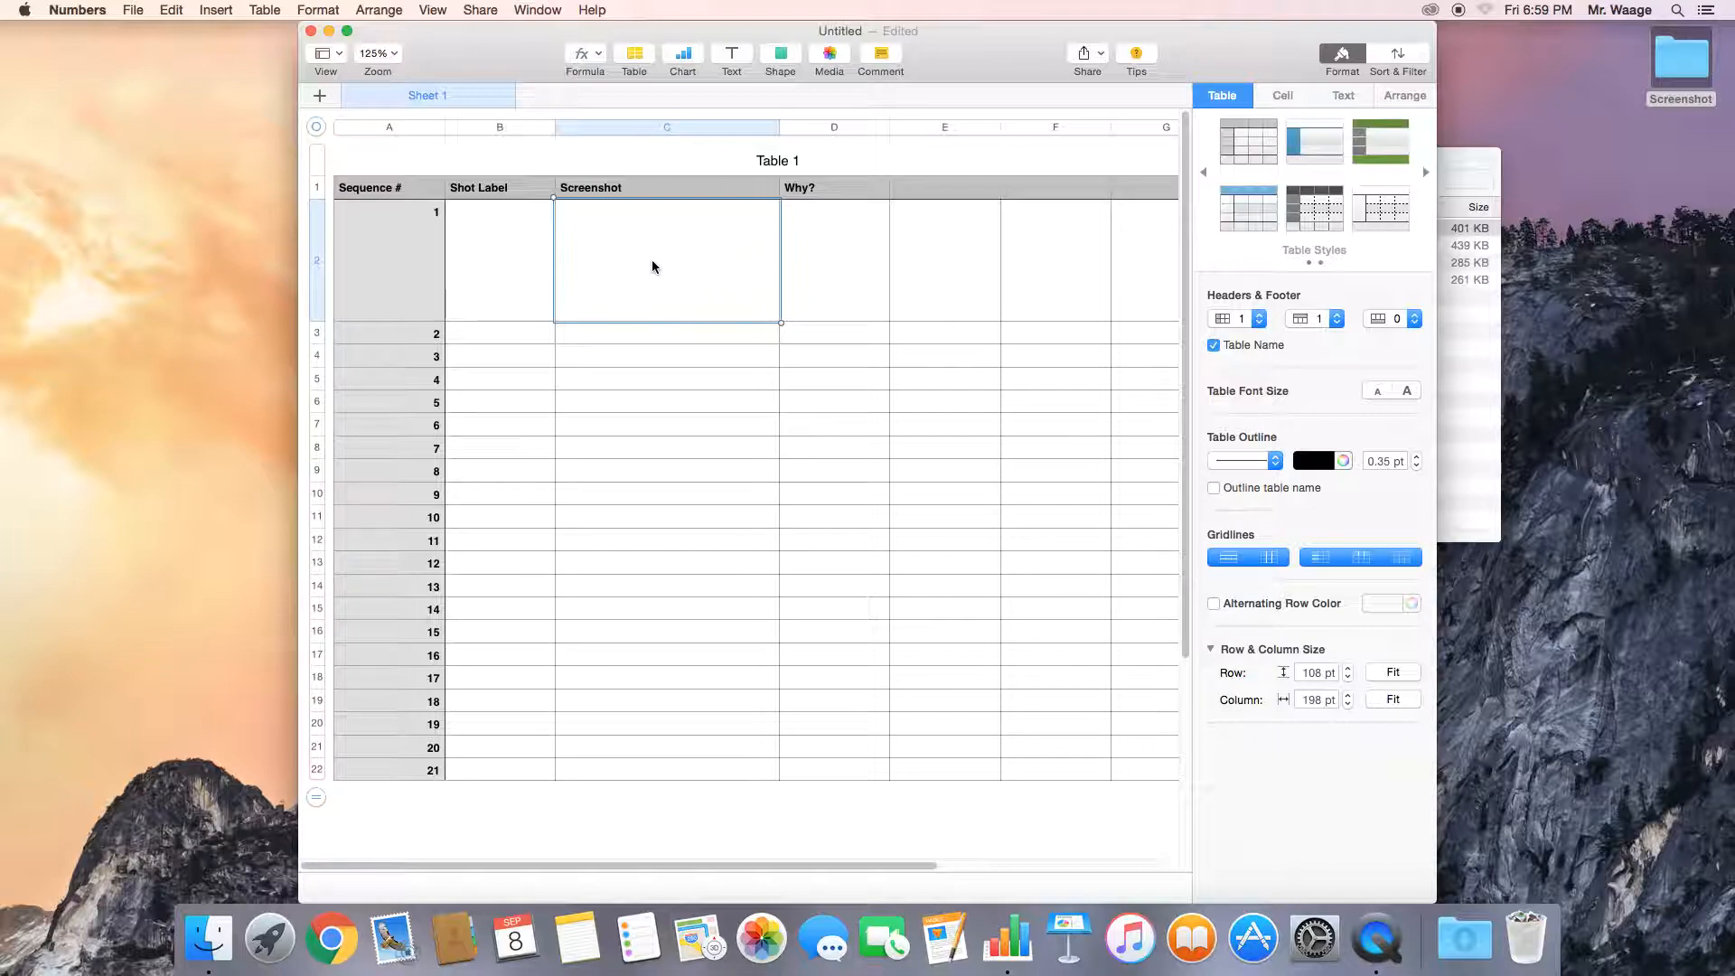
Place the "01EstablishingShot" image from the desktop's Screenshot folder into cell C2
left_click(1680, 65)
double_click(1680, 65)
left_click(1018, 250)
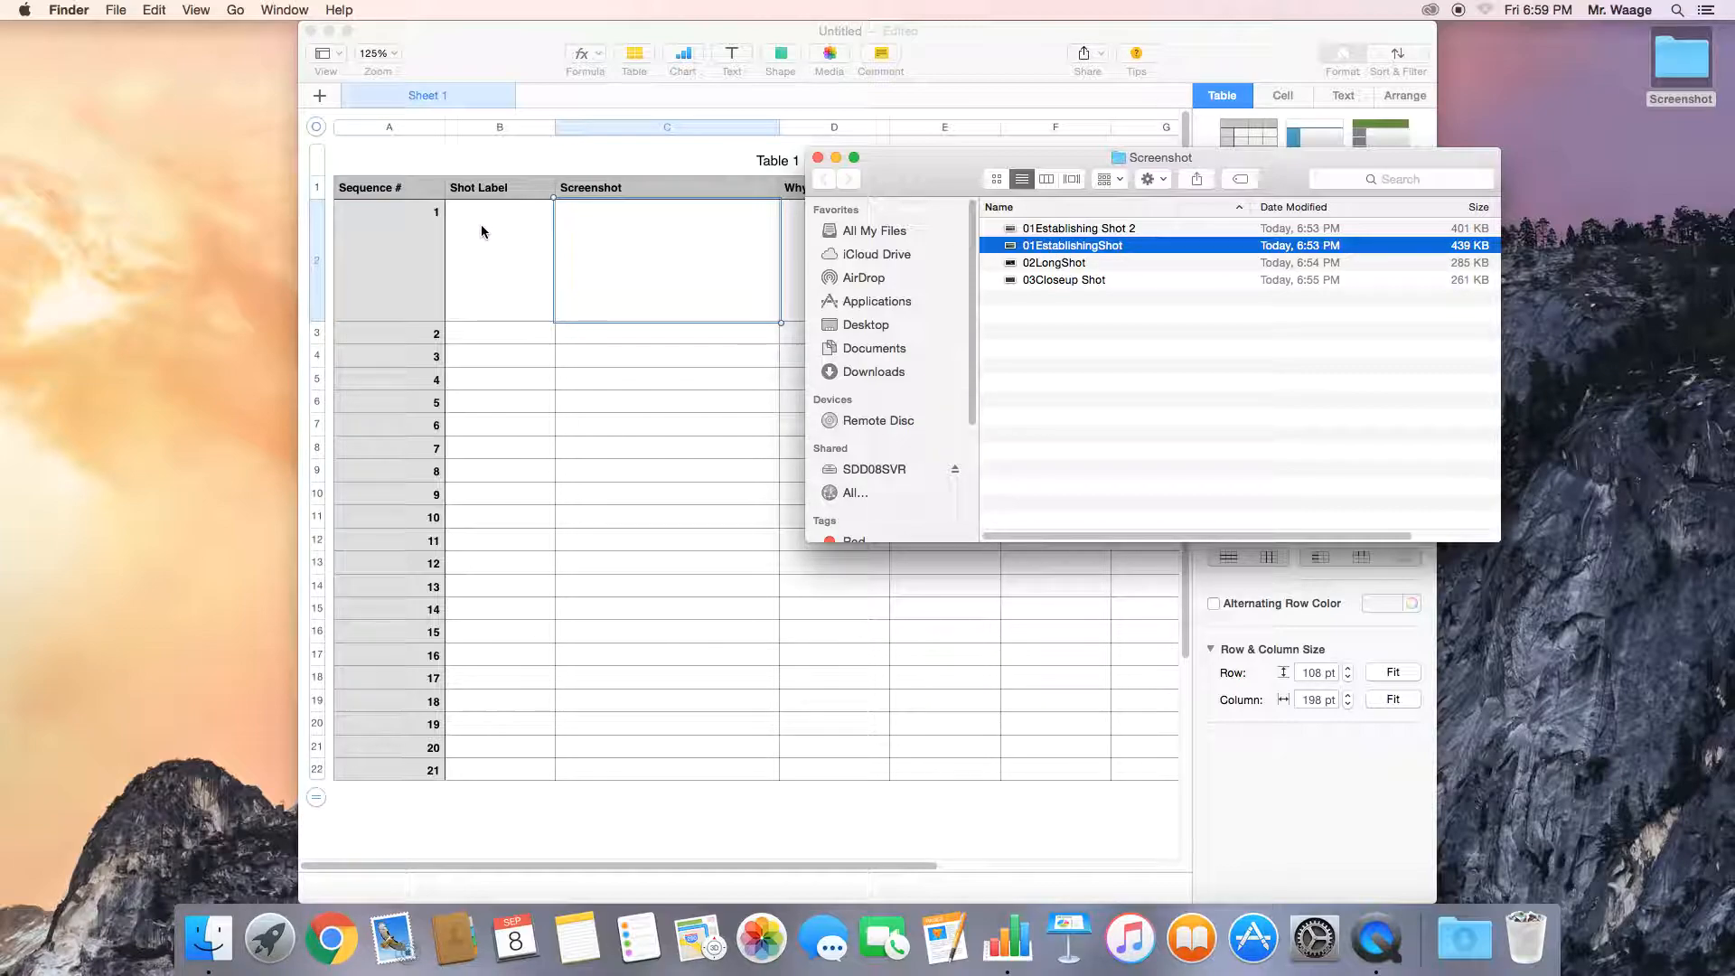
left_click_drag(1012, 245, 678, 260)
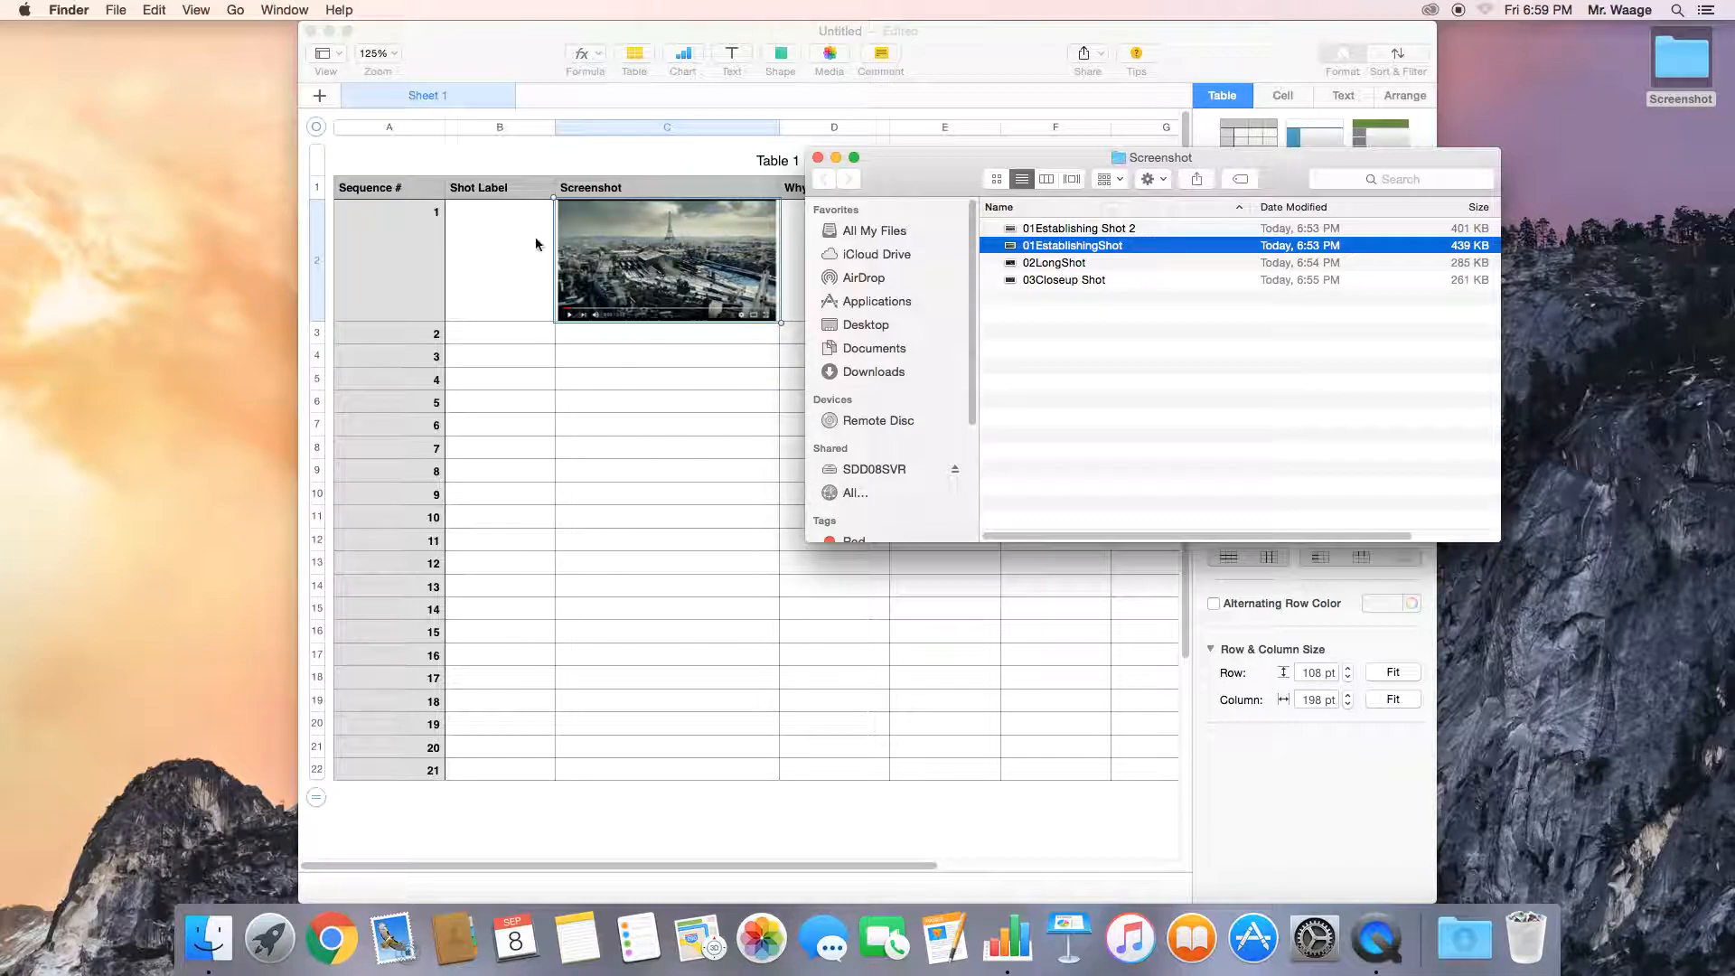
Label sequence 1 "Establishing Shot" and enter "the audience will see where this portion of the story takes place." under Why?
left_click(490, 233)
type("Establishing Shot")
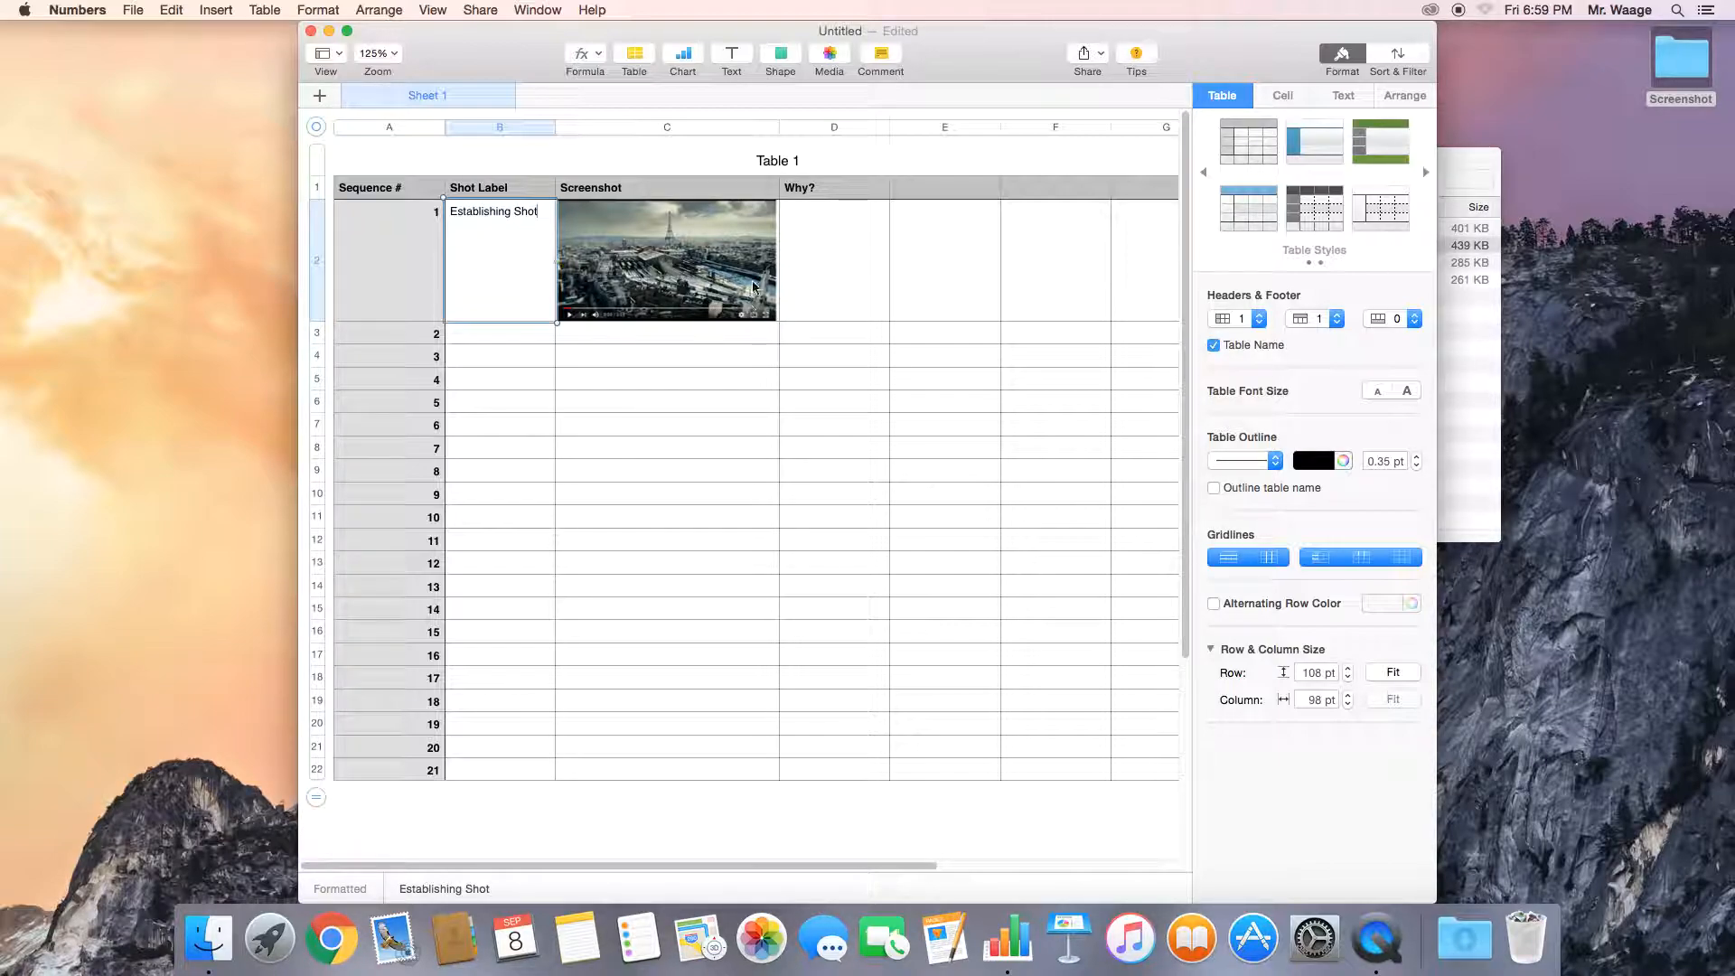
left_click(842, 223)
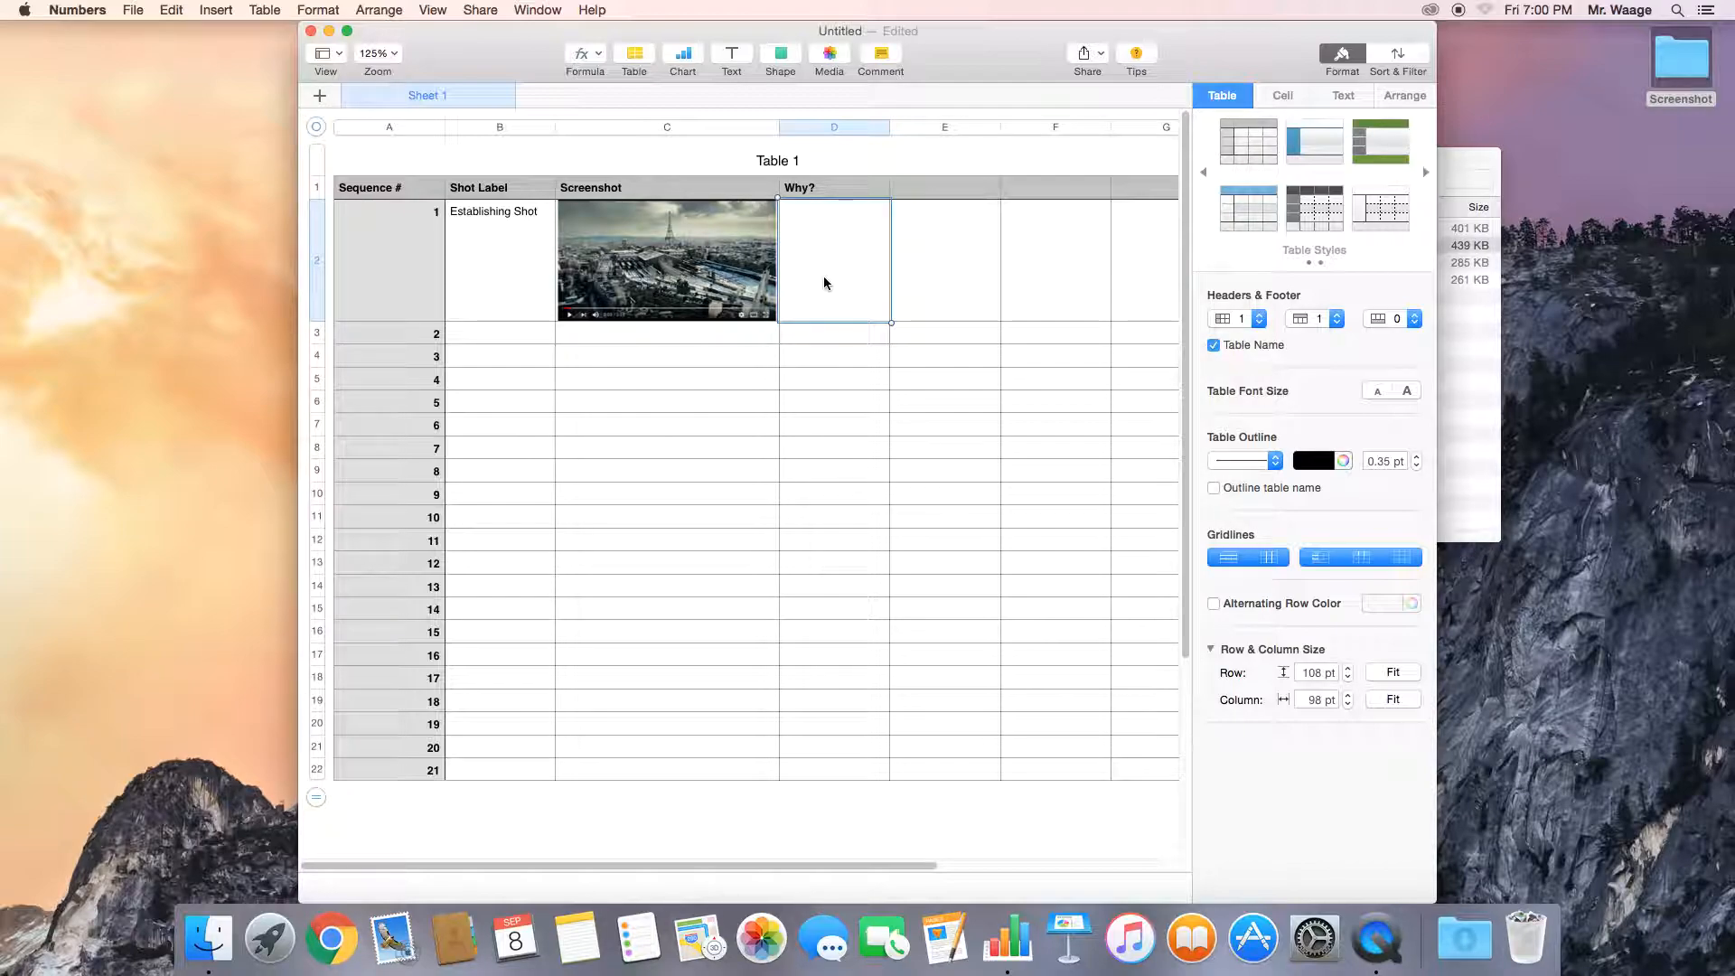
type("the audience ")
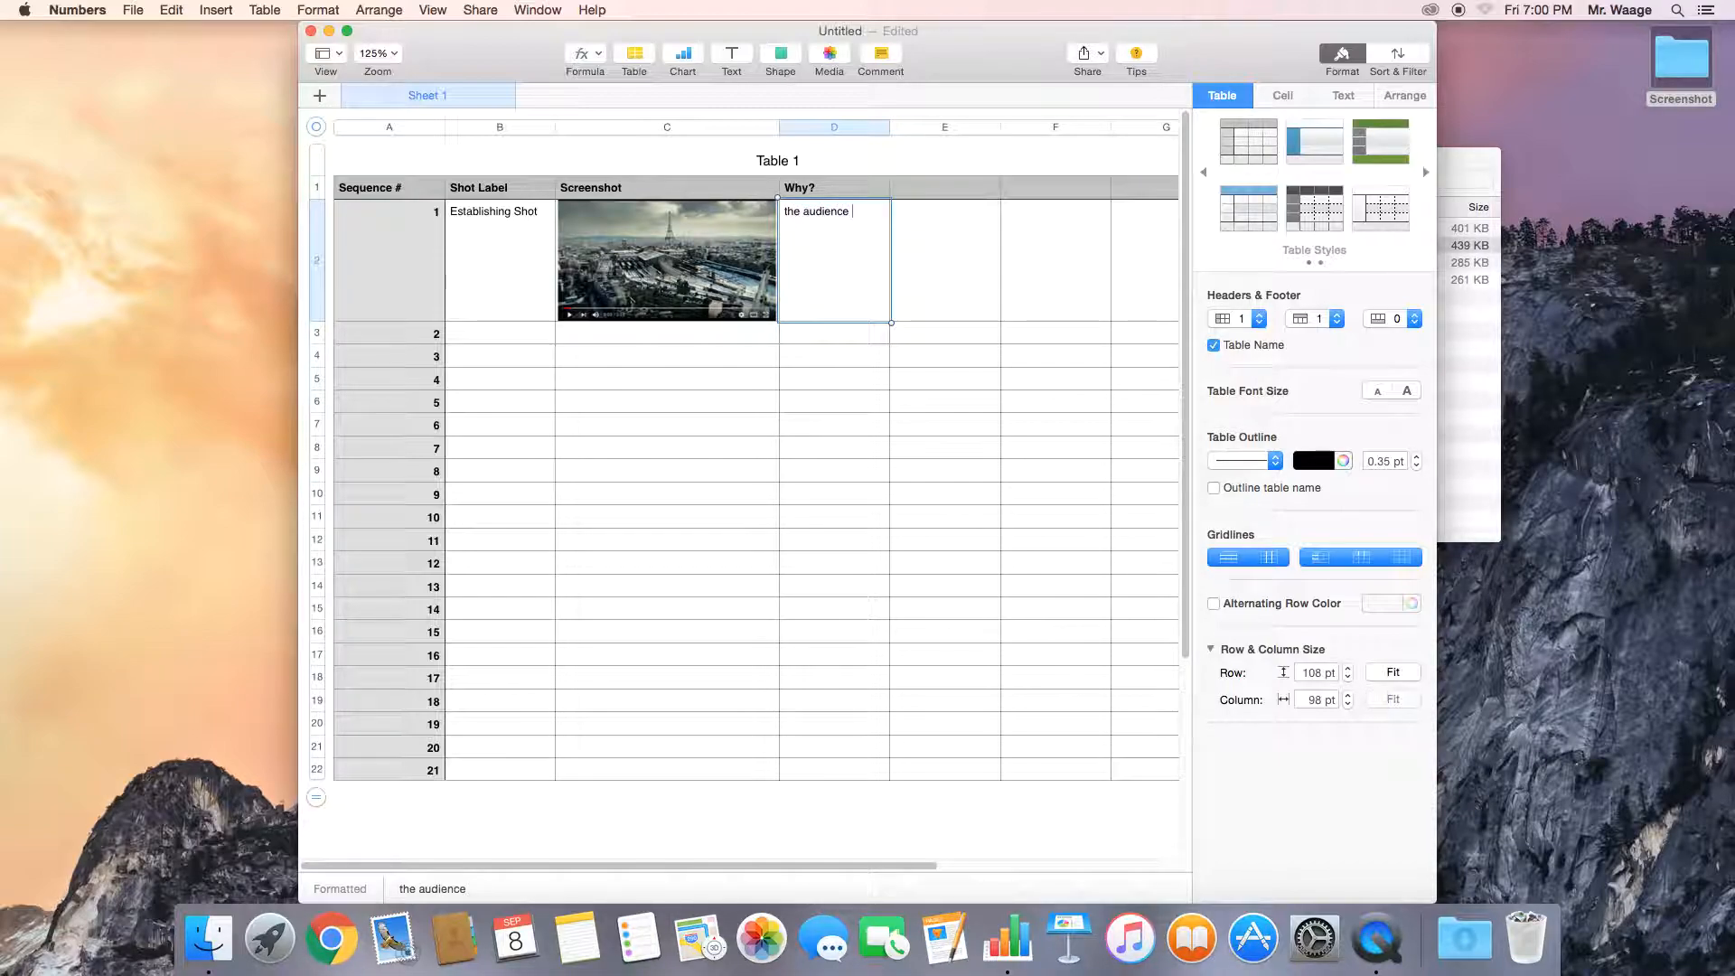
type("will see where this portion of the story takes place.")
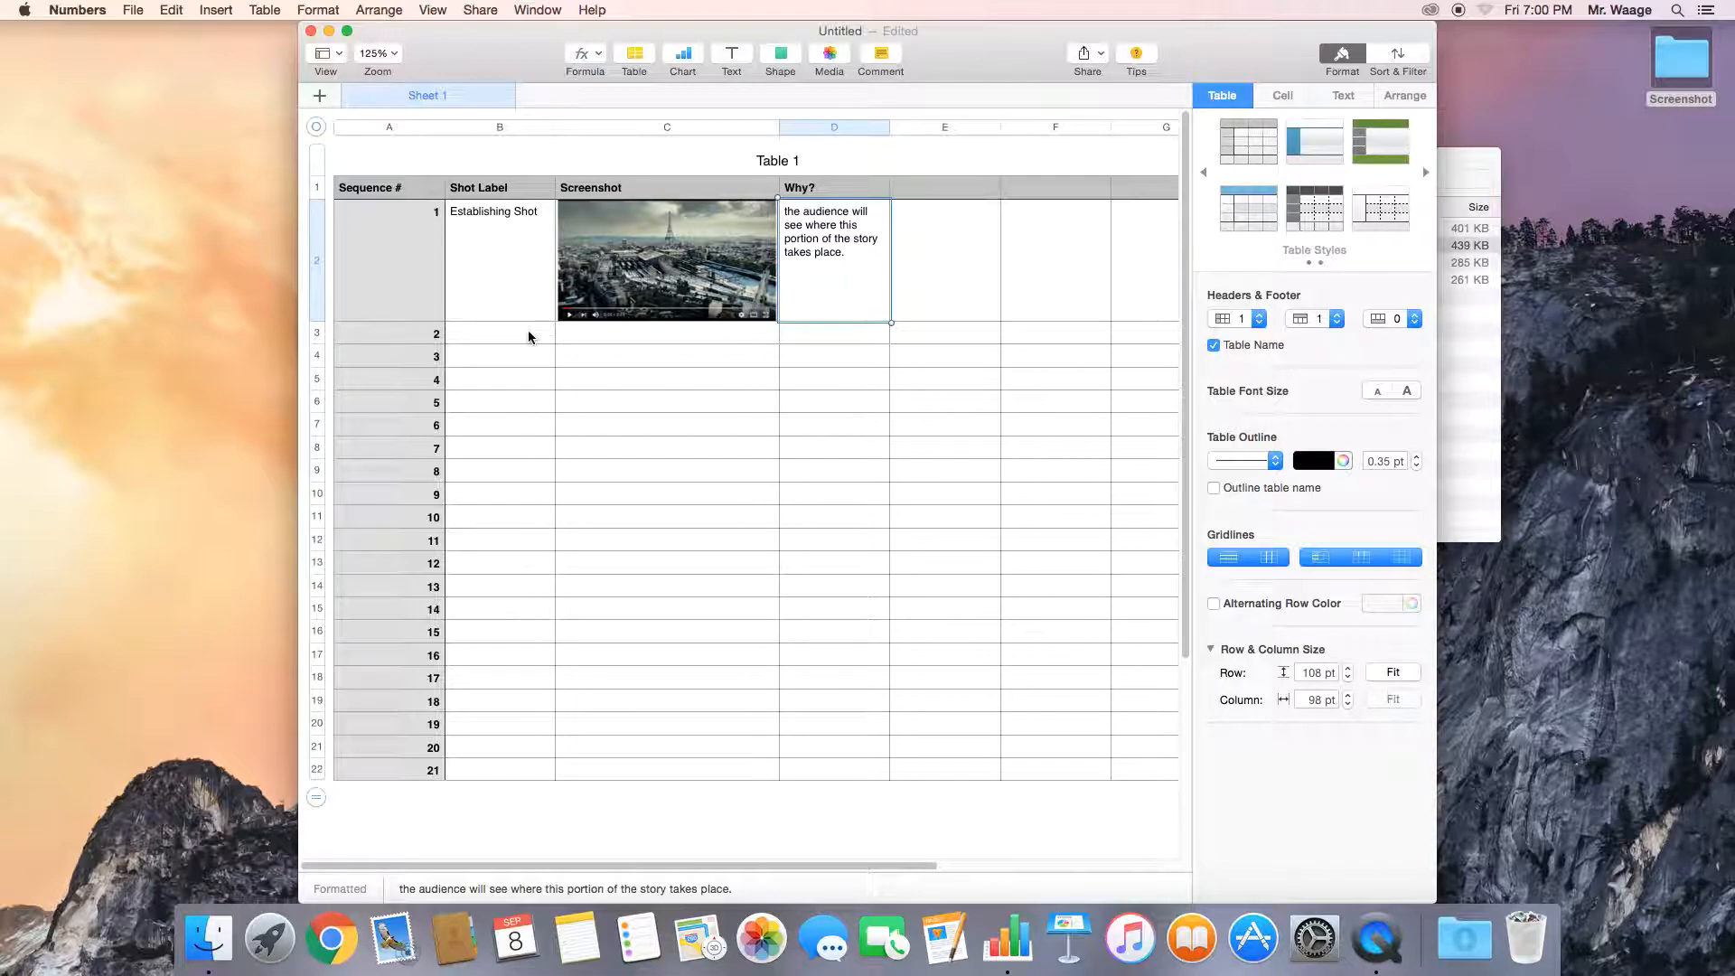
Set the height of rows 3 through 22, sequences 2 to 21, to 108 pt
left_click(597, 335)
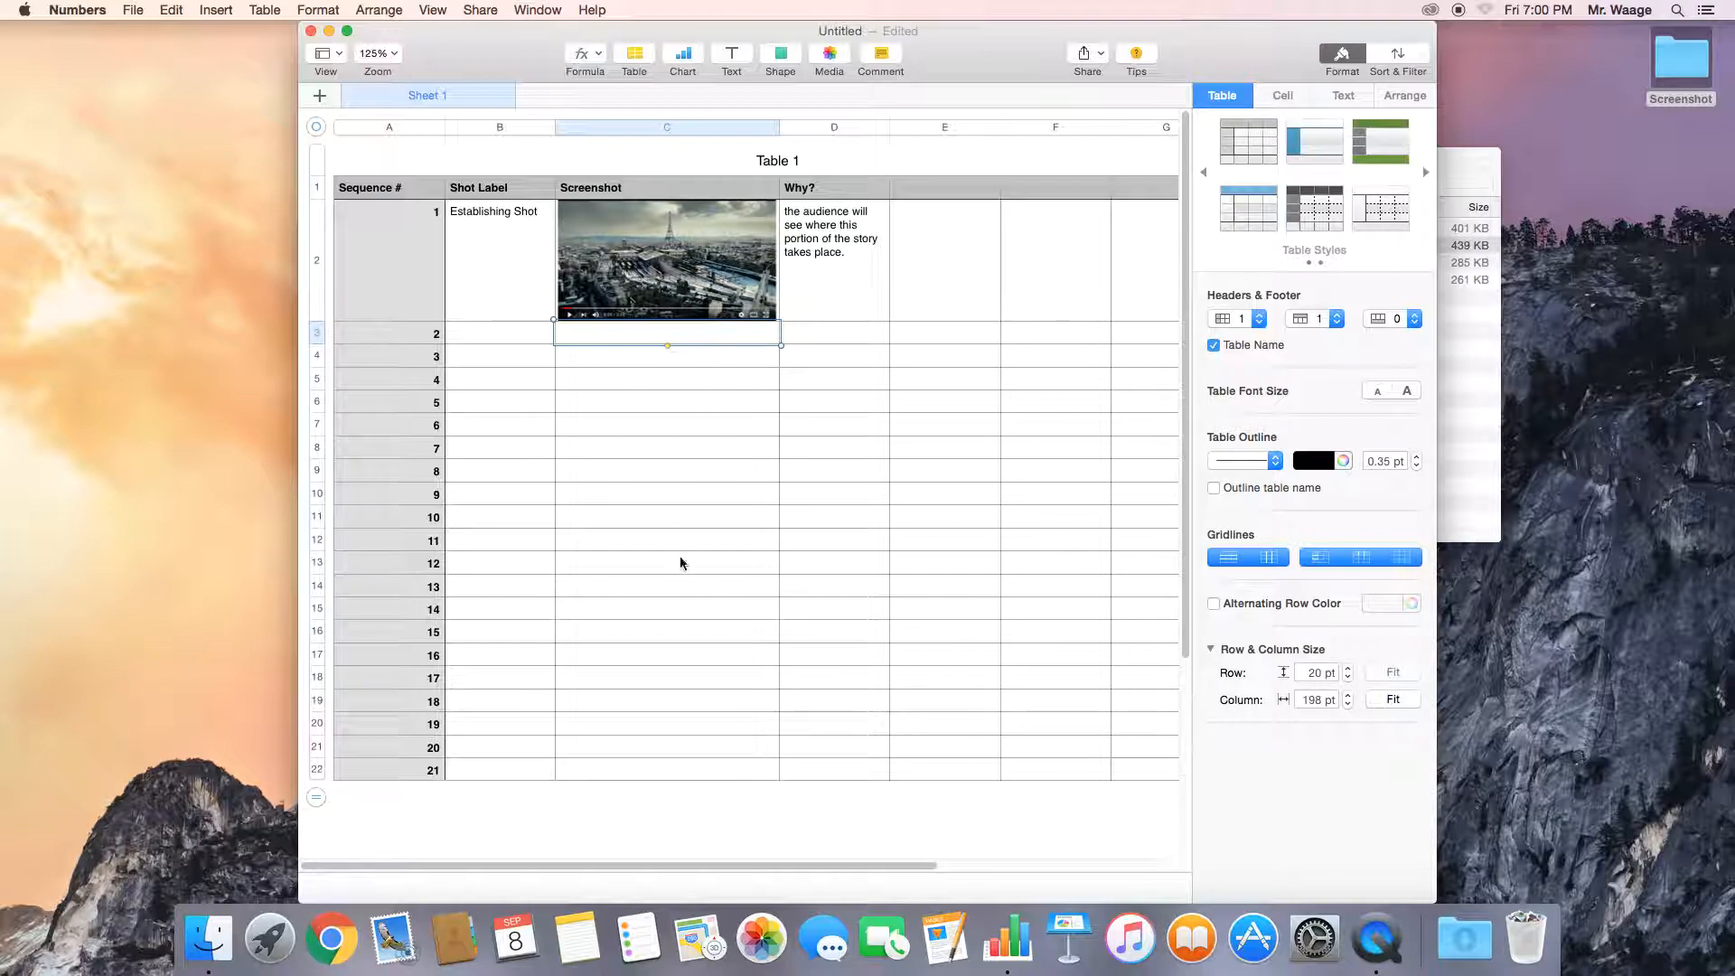
left_click(648, 334)
left_click(629, 769, "shift")
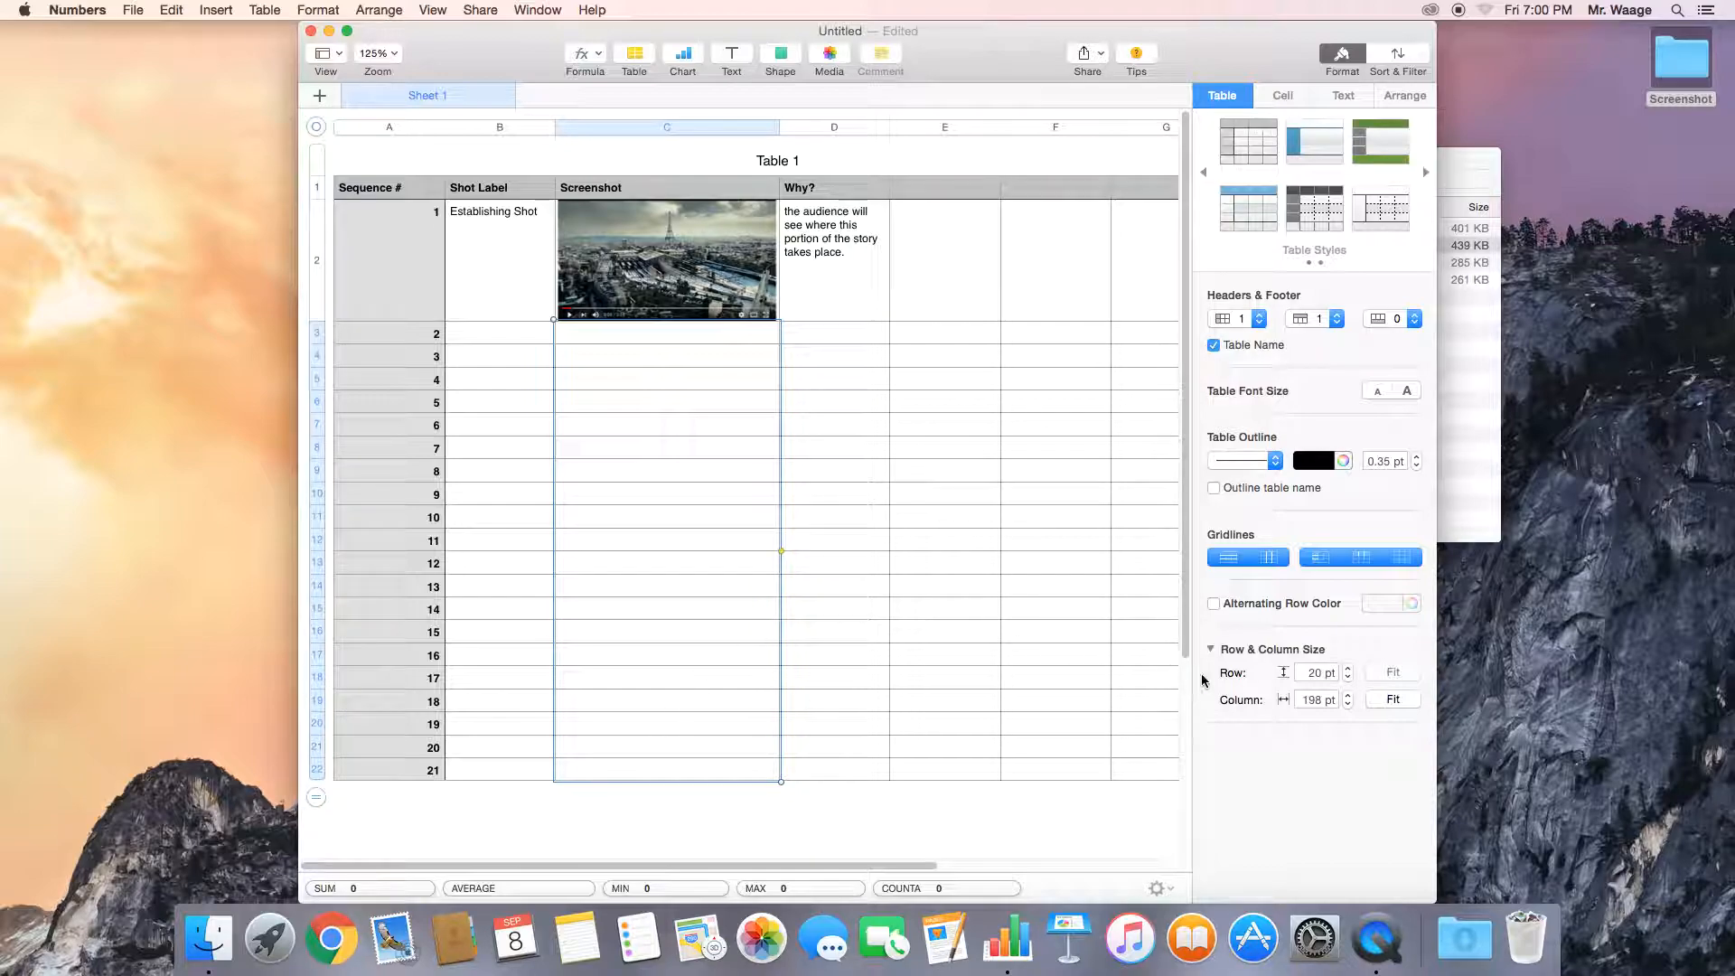
left_click_drag(1316, 673, 1304, 673)
double_click(1316, 672)
type("108")
key("Return")
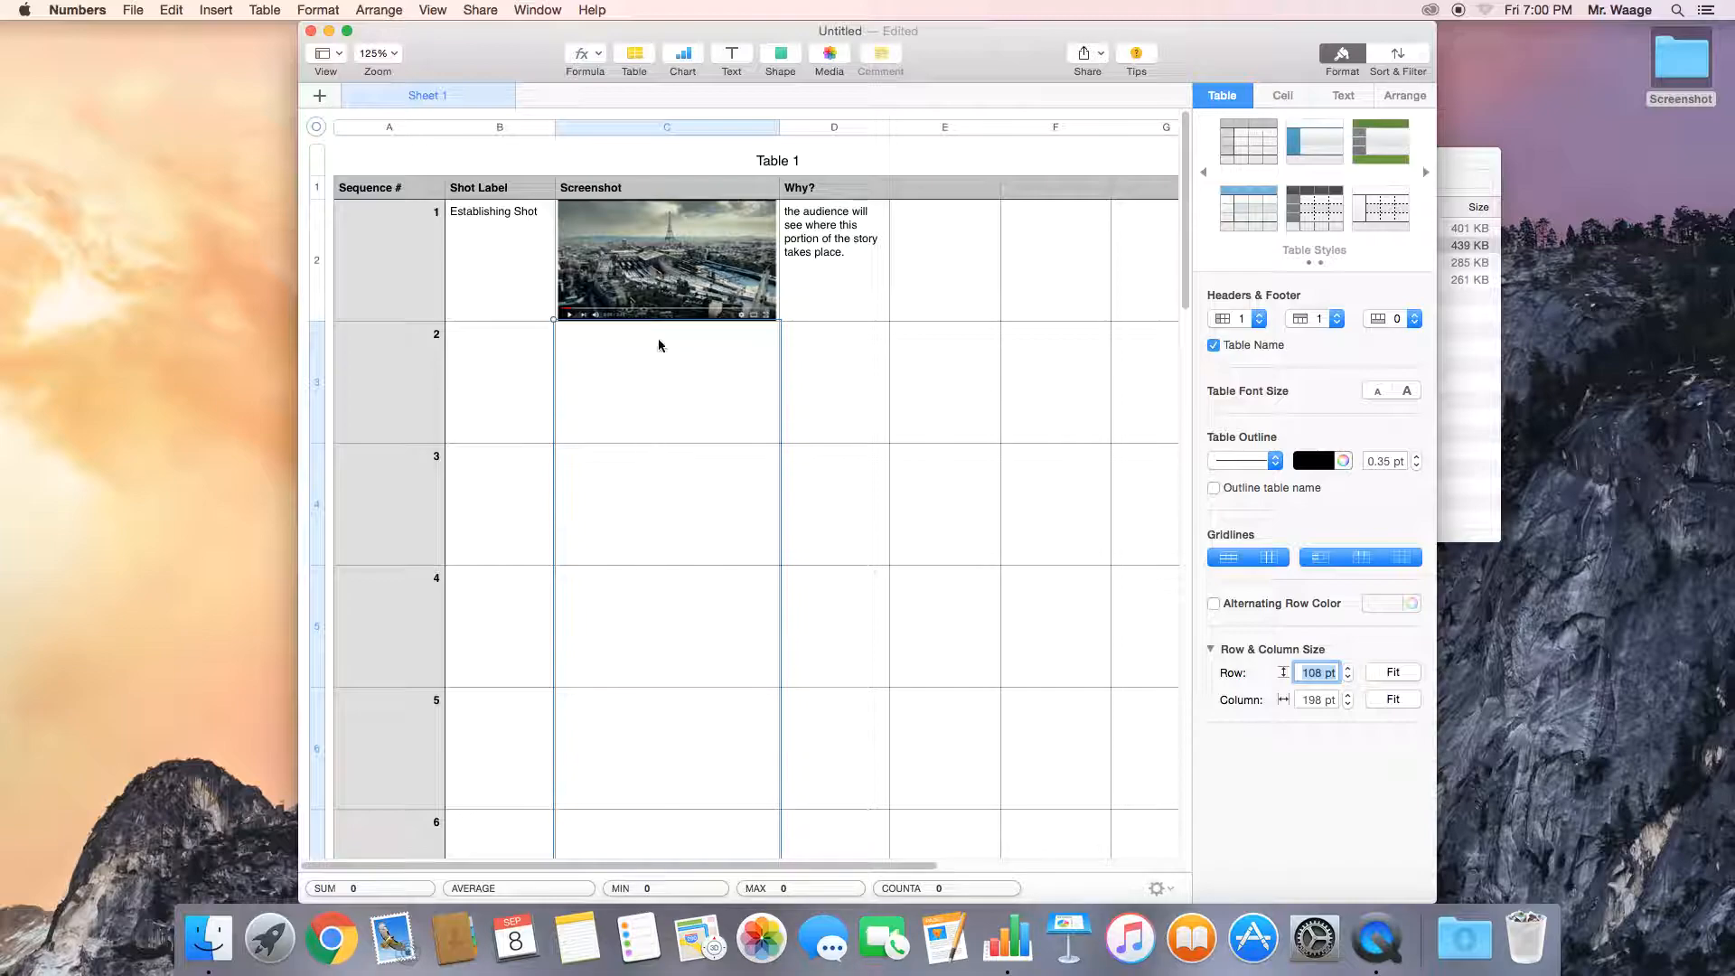
Place the "02LongShot" image from the desktop's Screenshot folder into cell C3 and label sequence 2 "Long Shot"
left_click(658, 407)
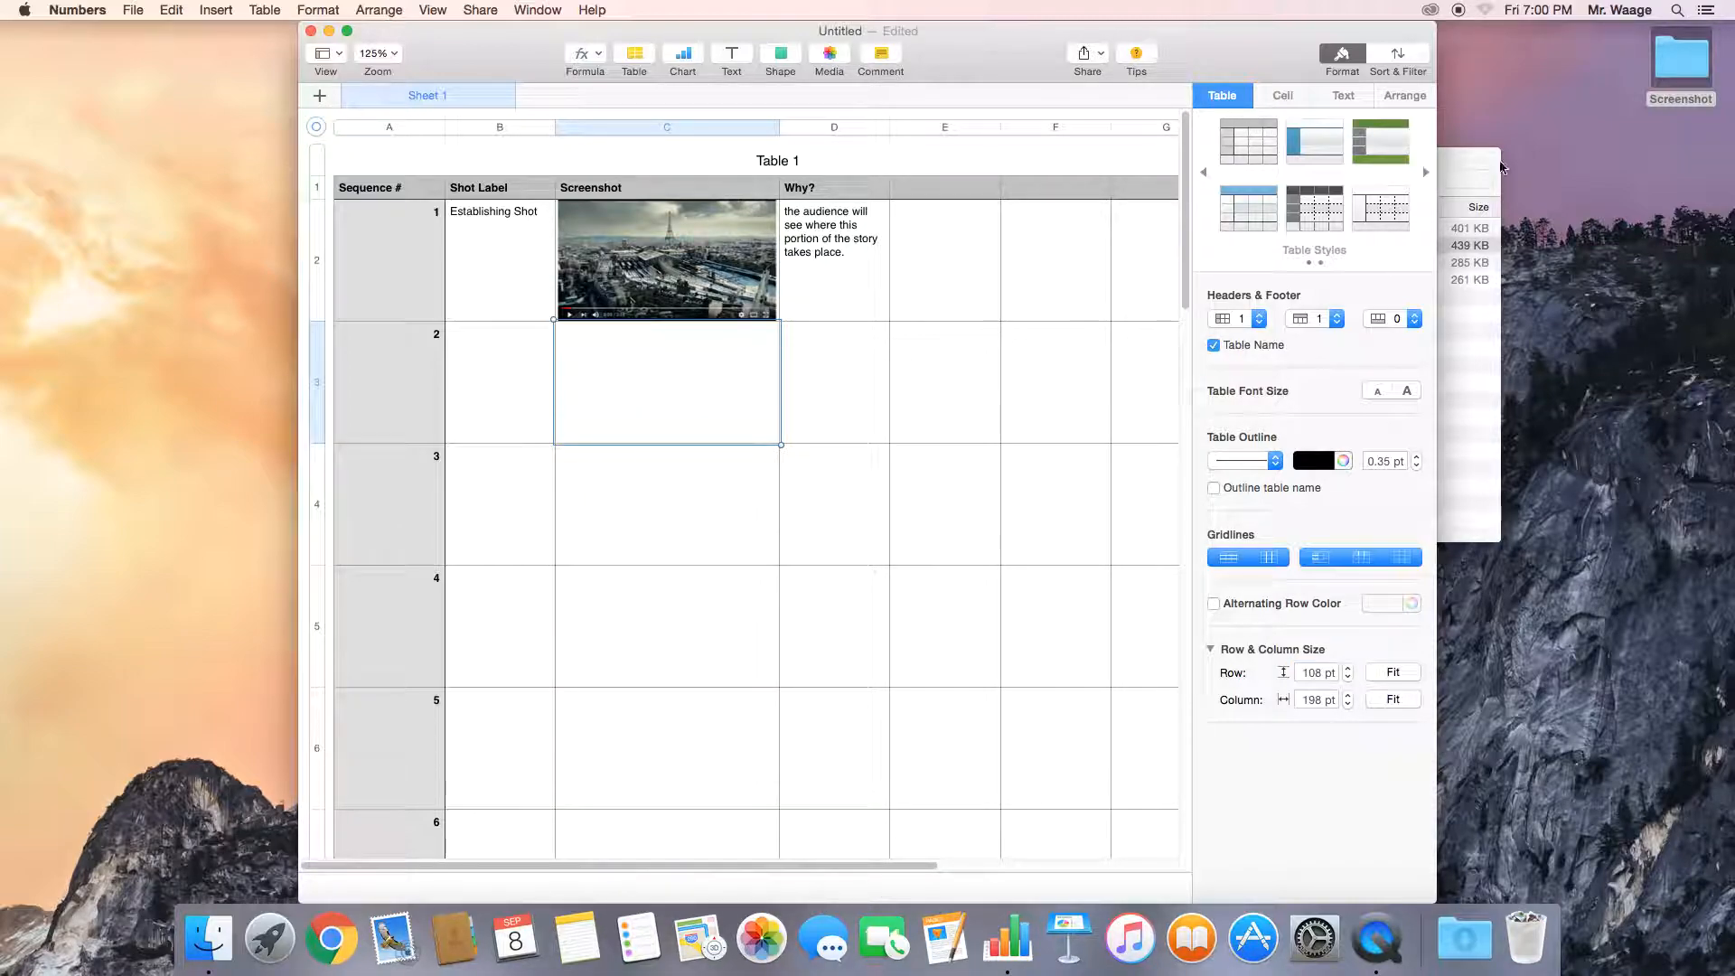
double_click(1670, 65)
left_click(1014, 263)
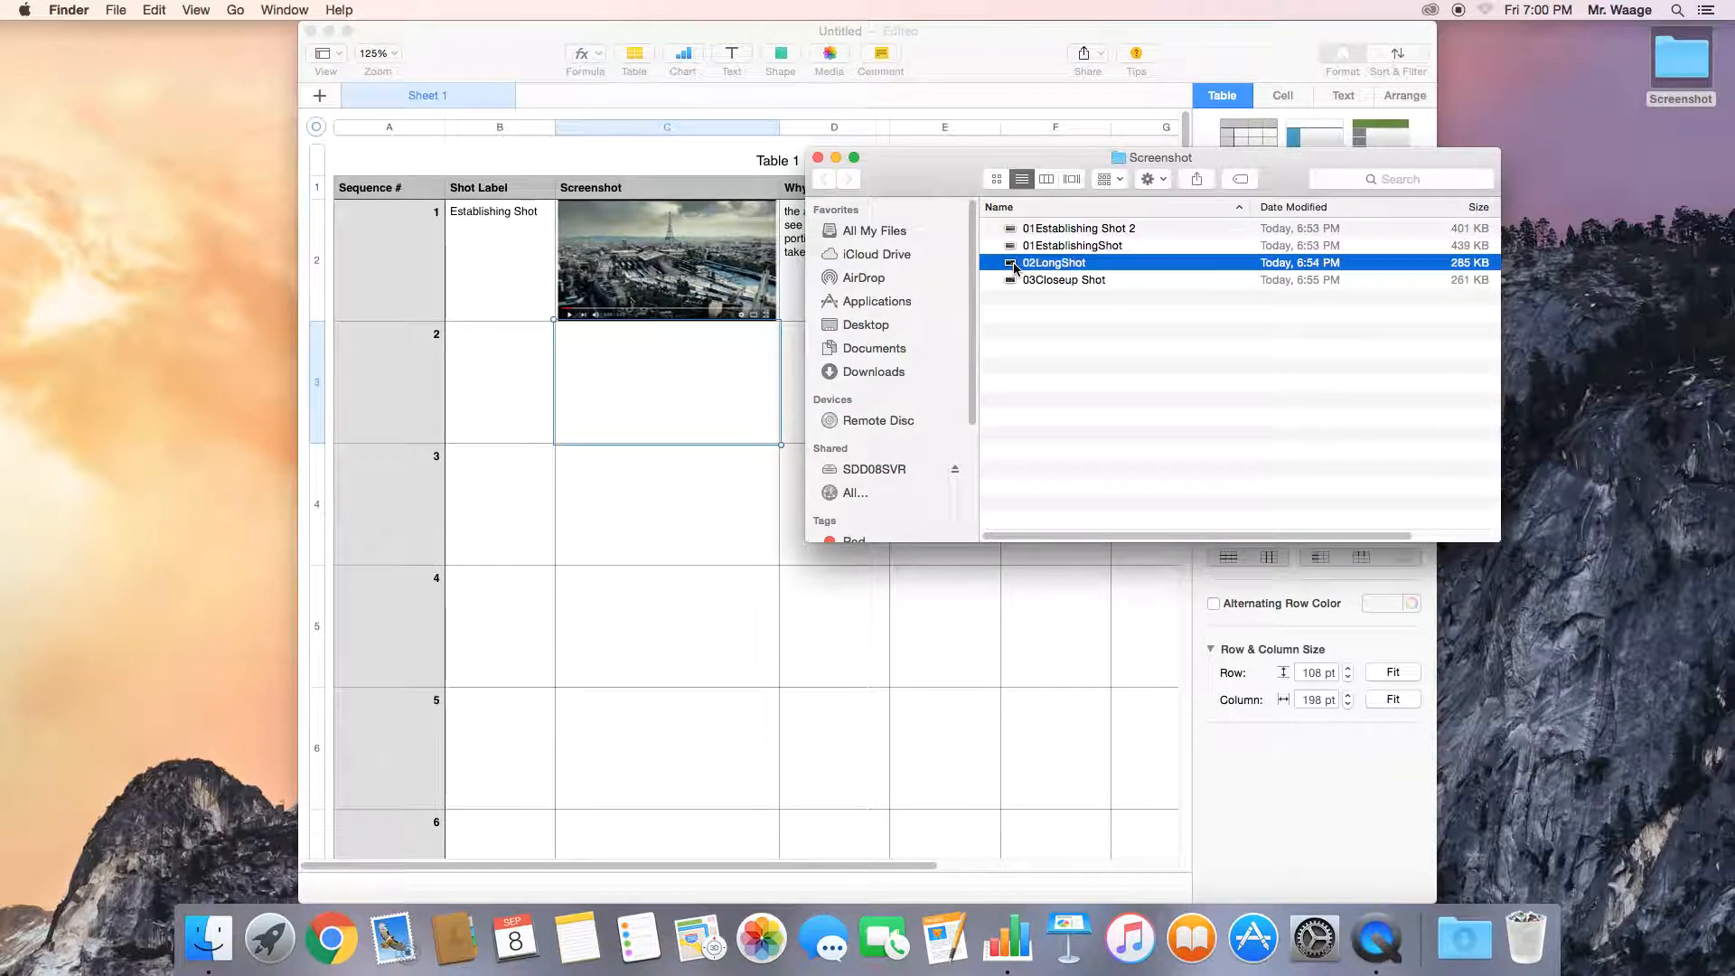
left_click_drag(1014, 263, 645, 372)
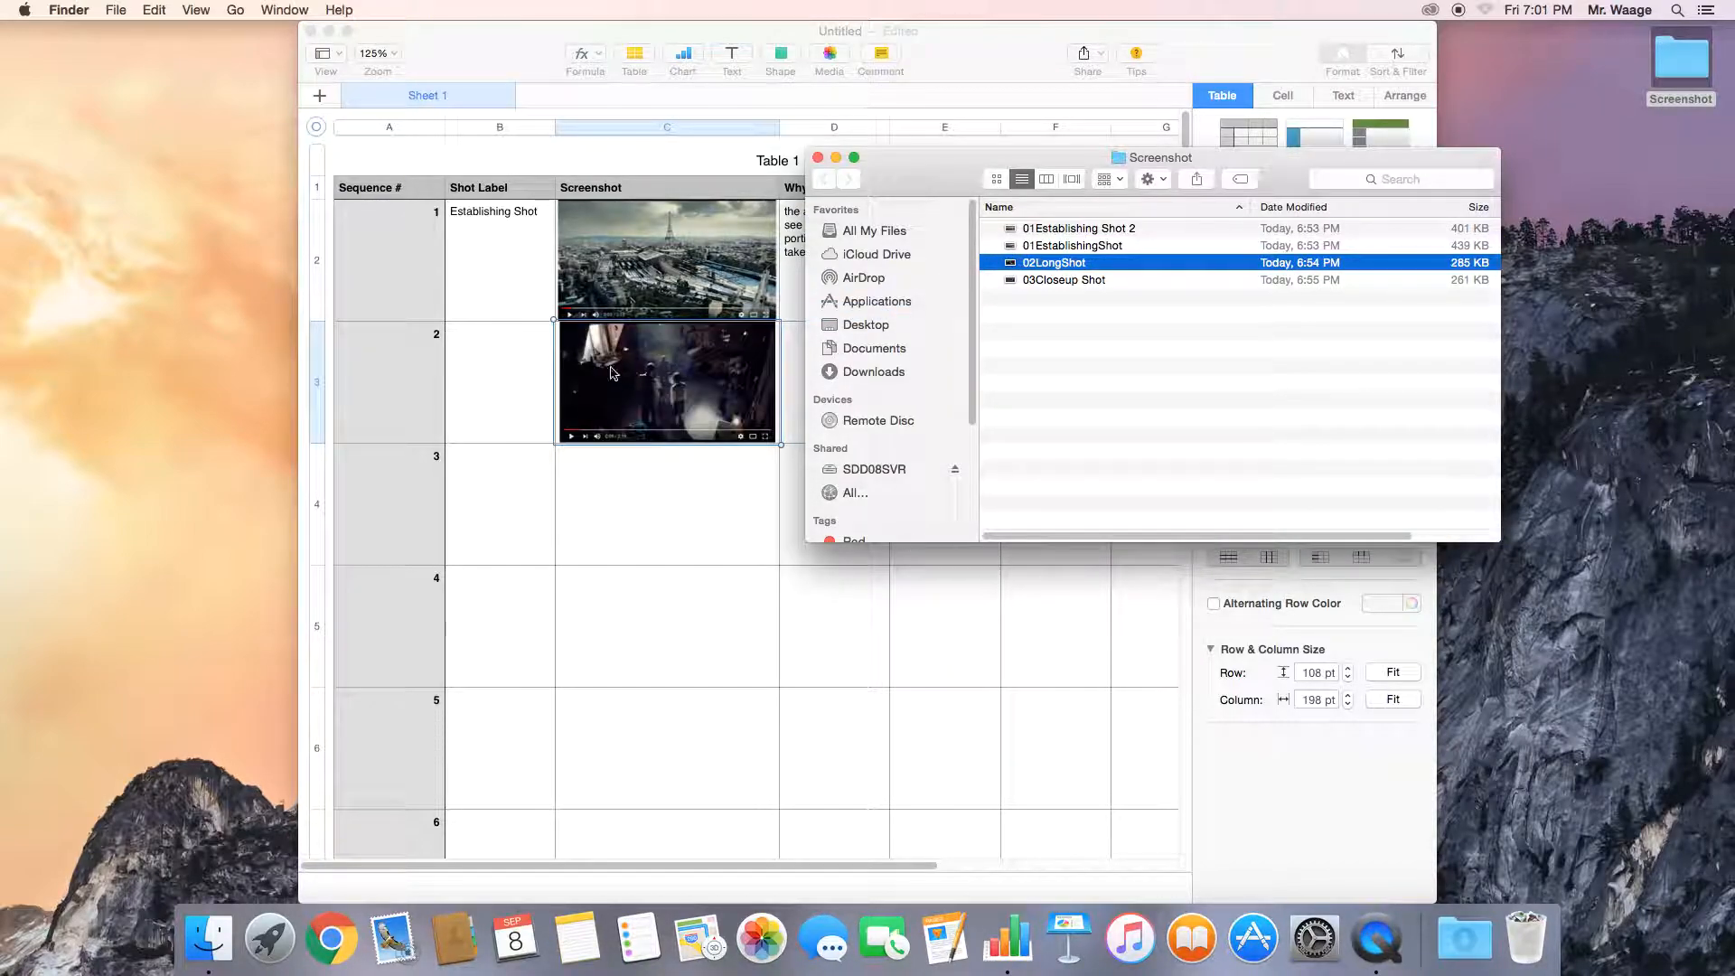
left_click(458, 359)
type("Long Shot")
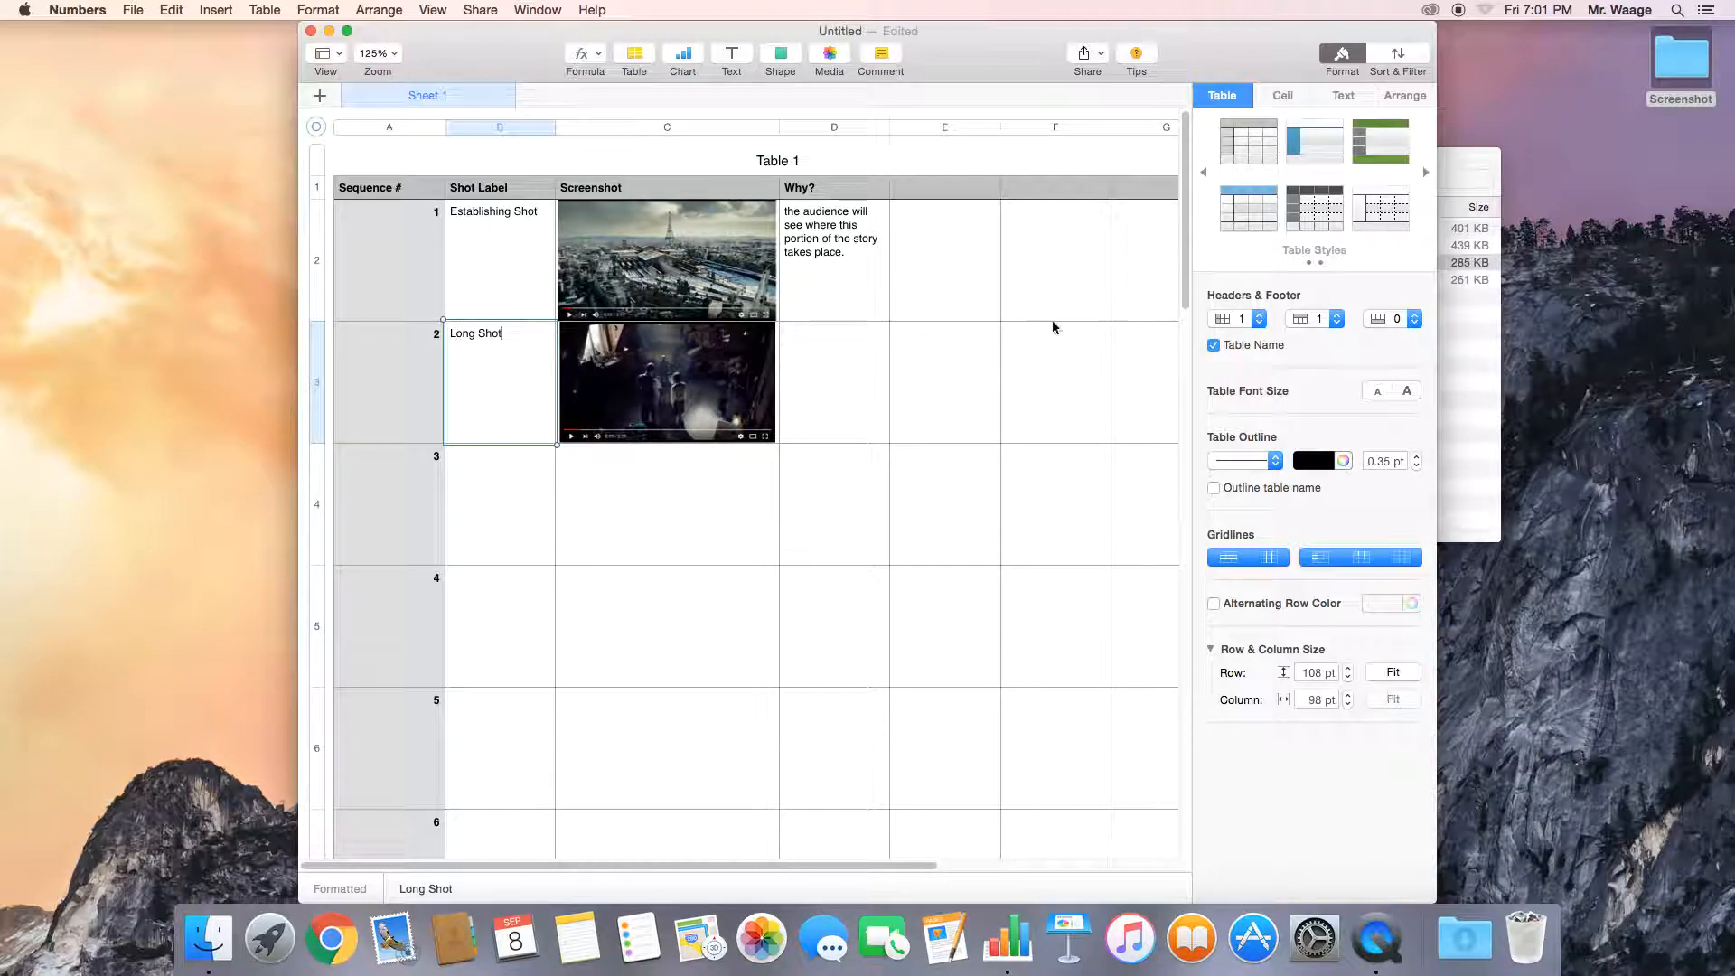
Place the "03Closeup Shot" image from the desktop's Screenshot folder into cell C4 and label sequence 3 "Close Up Shot"
left_click(757, 506)
double_click(1671, 57)
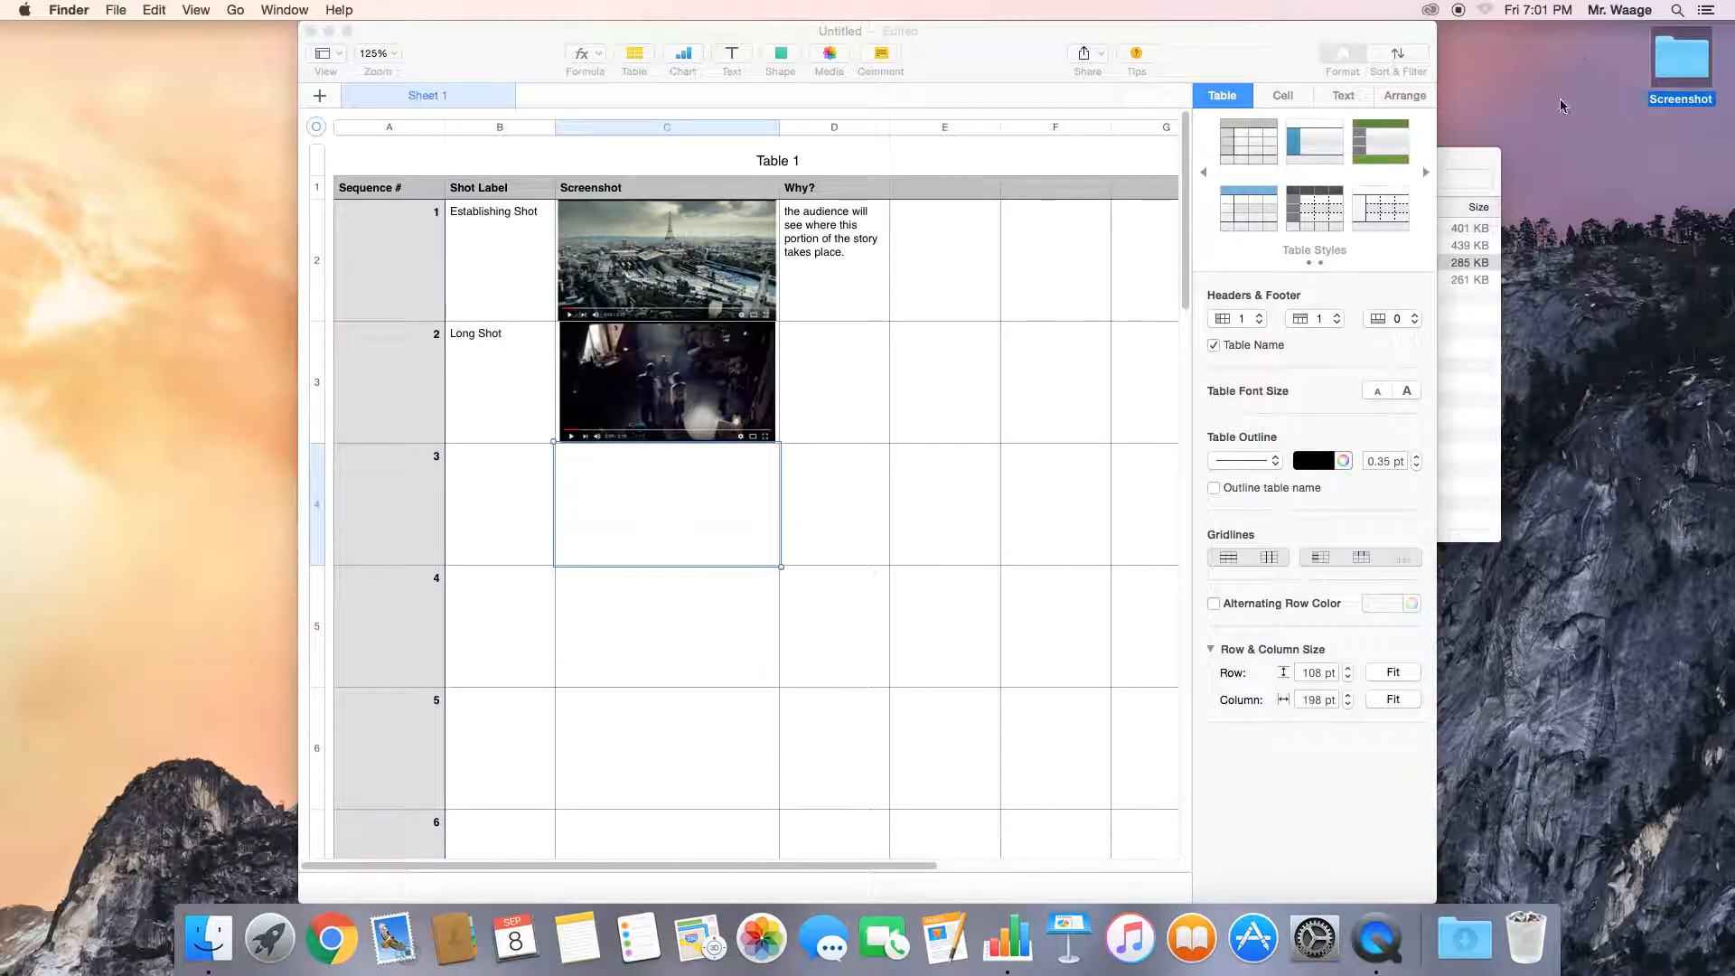
left_click_drag(1029, 282, 605, 492)
left_click(479, 488)
type("Close UP")
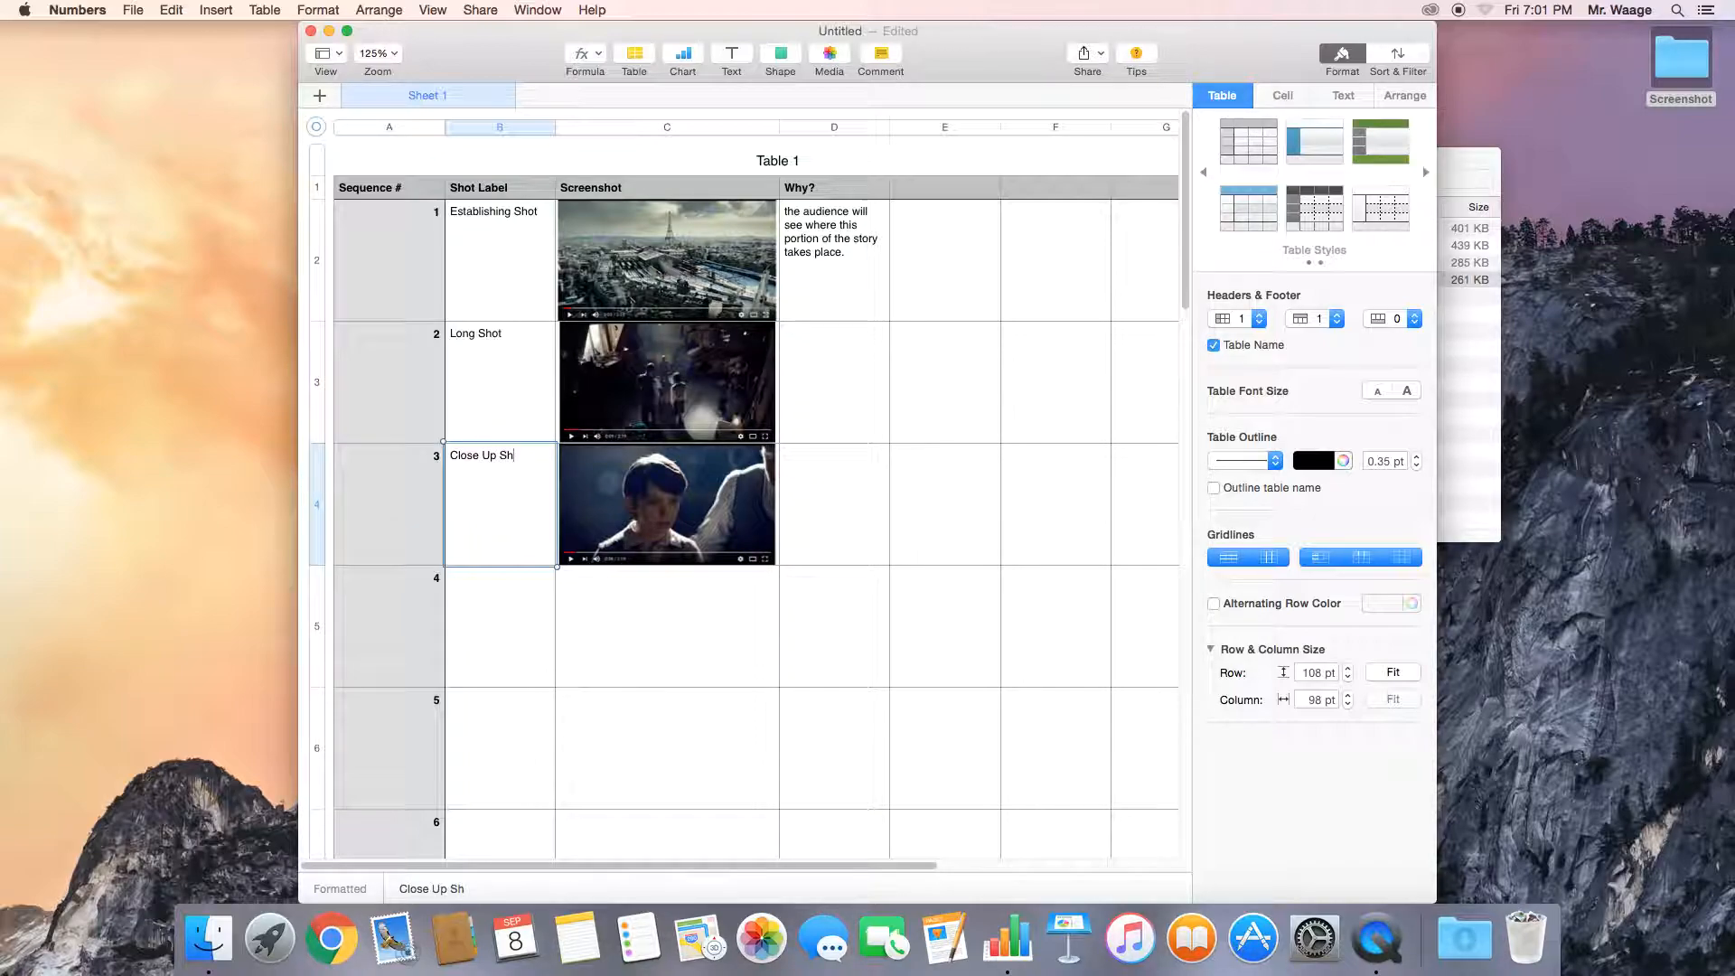
key("Return")
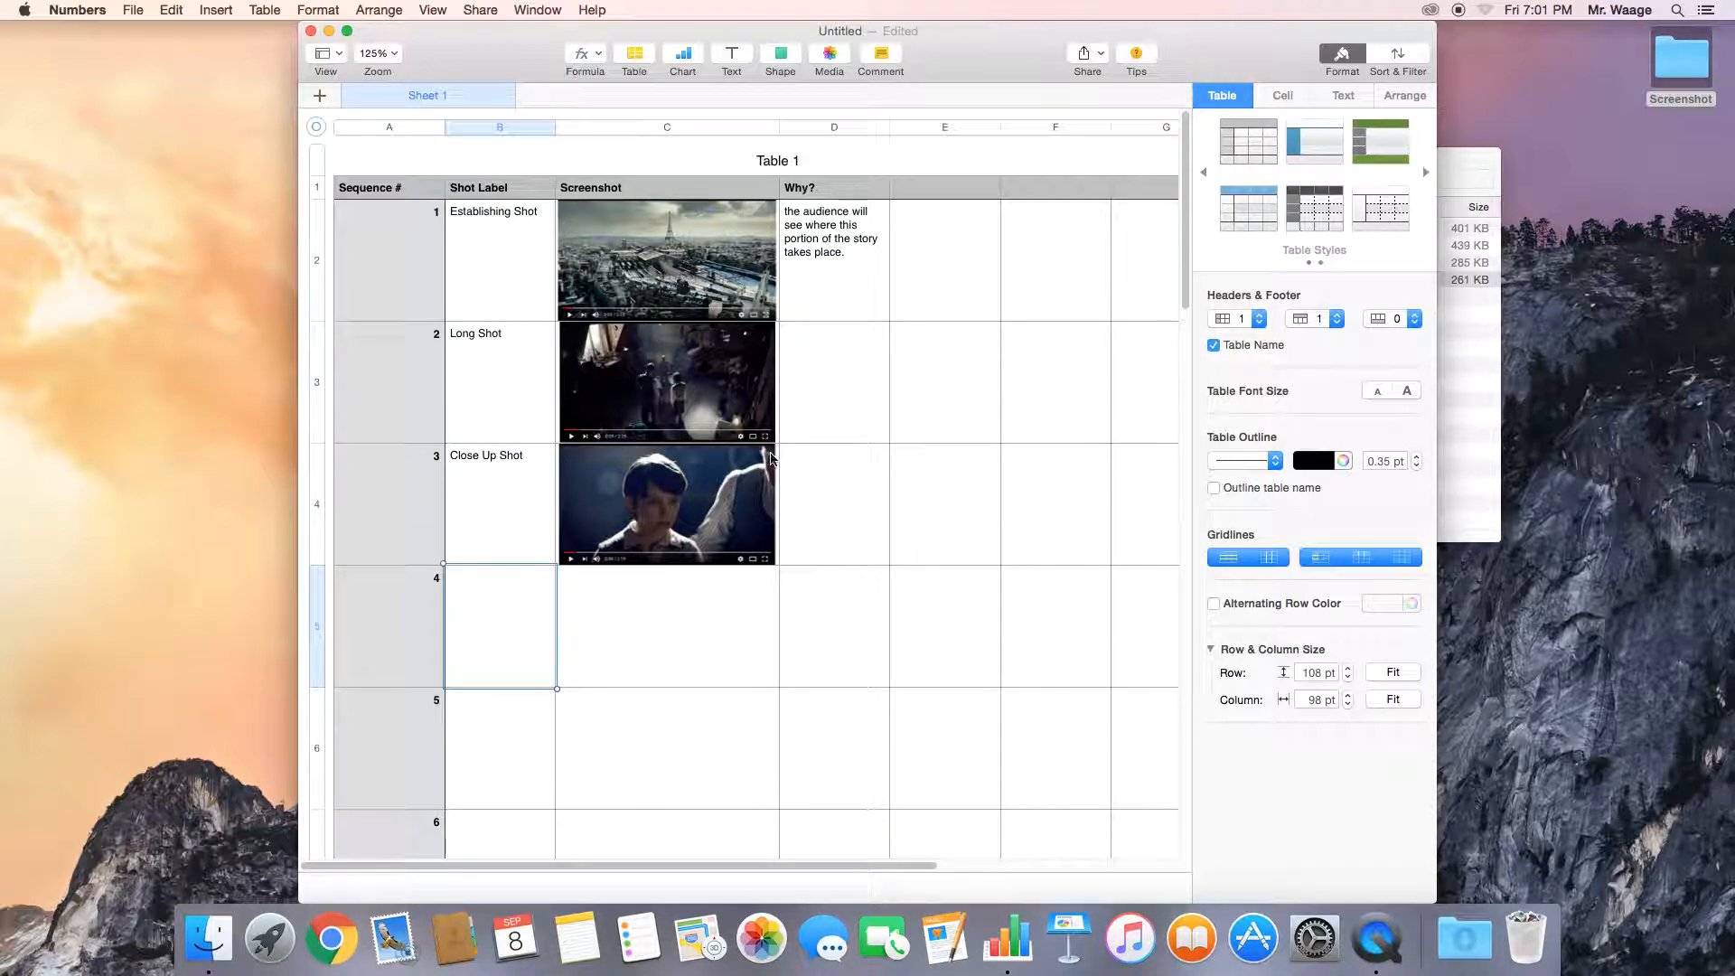